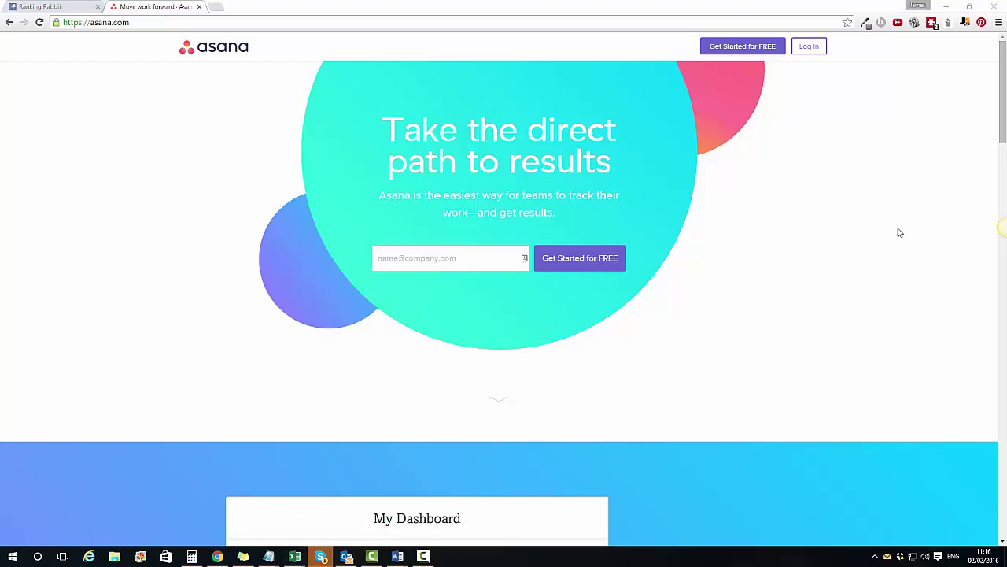
# Step: Bring up the Log In form on the asana.com homepage
pyautogui.click(809, 45)
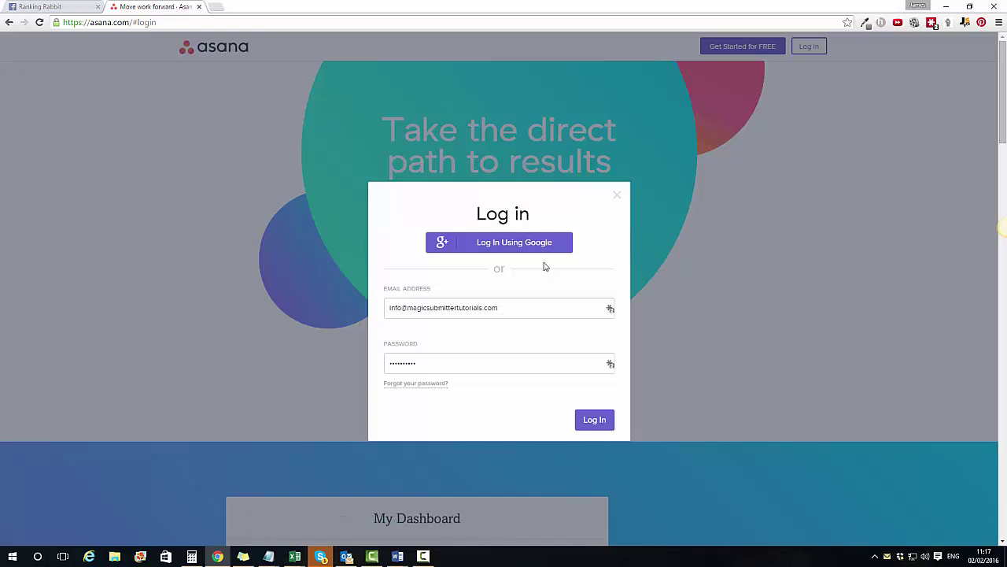
# Step: Log in with the pre-filled account credentials to reach My Personal Tasks
pyautogui.click(591, 422)
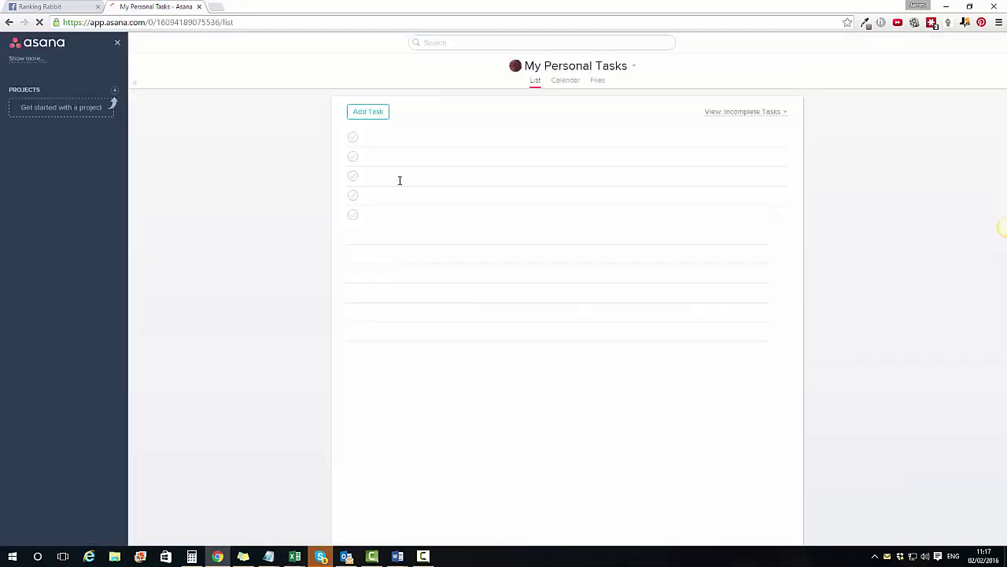
# Step: Create the project 'Ranking Rabbit' and start a blank first row in its list
pyautogui.click(115, 93)
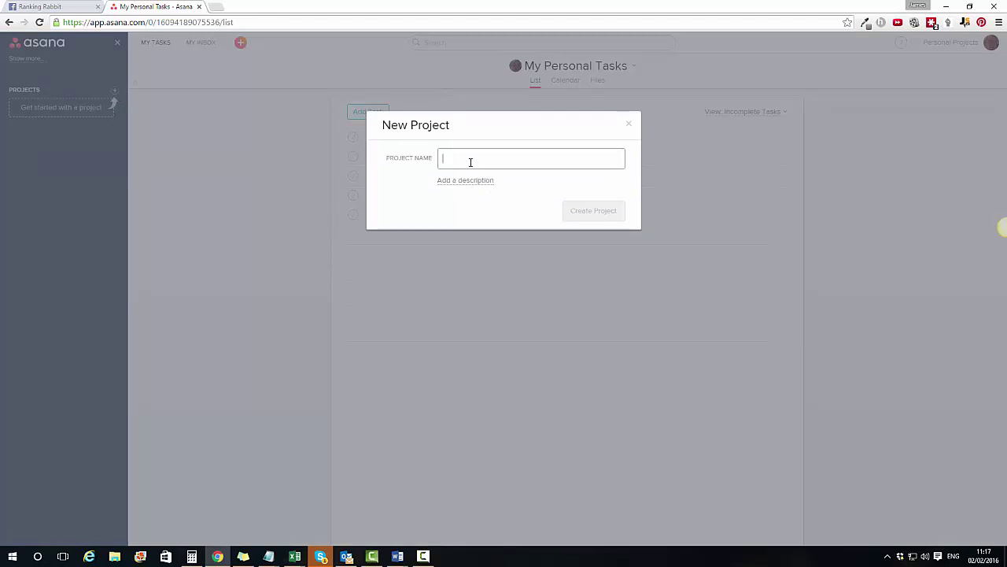
pyautogui.write('Ranking Rabbit')
pyautogui.moveTo(492, 158); pyautogui.dragTo(375, 158)
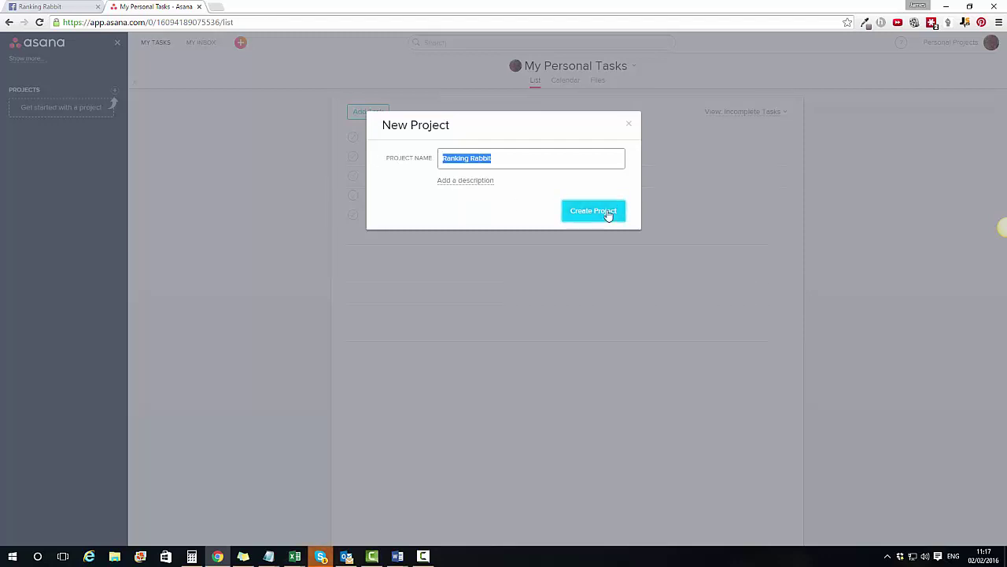
pyautogui.click(609, 216)
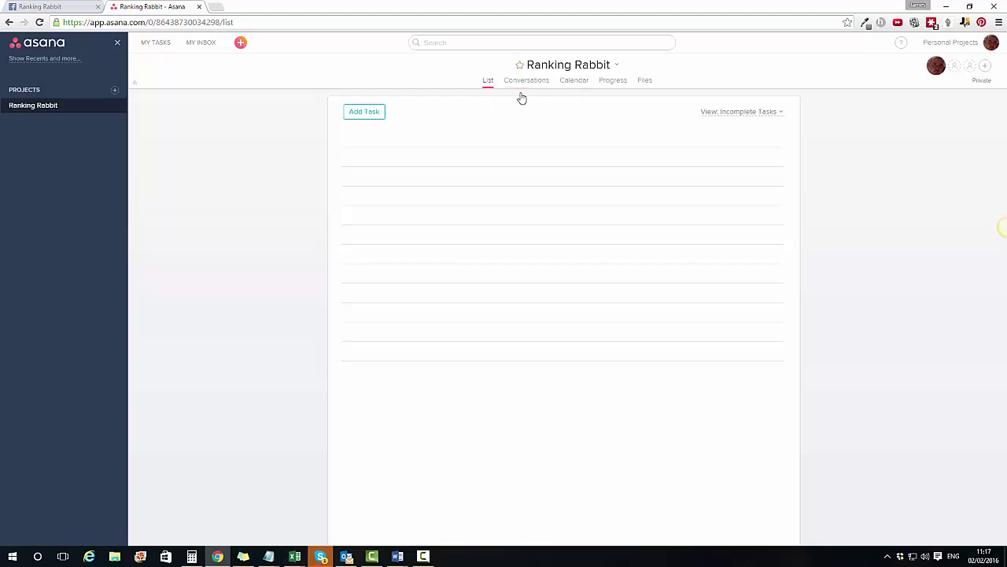
pyautogui.moveTo(374, 119)
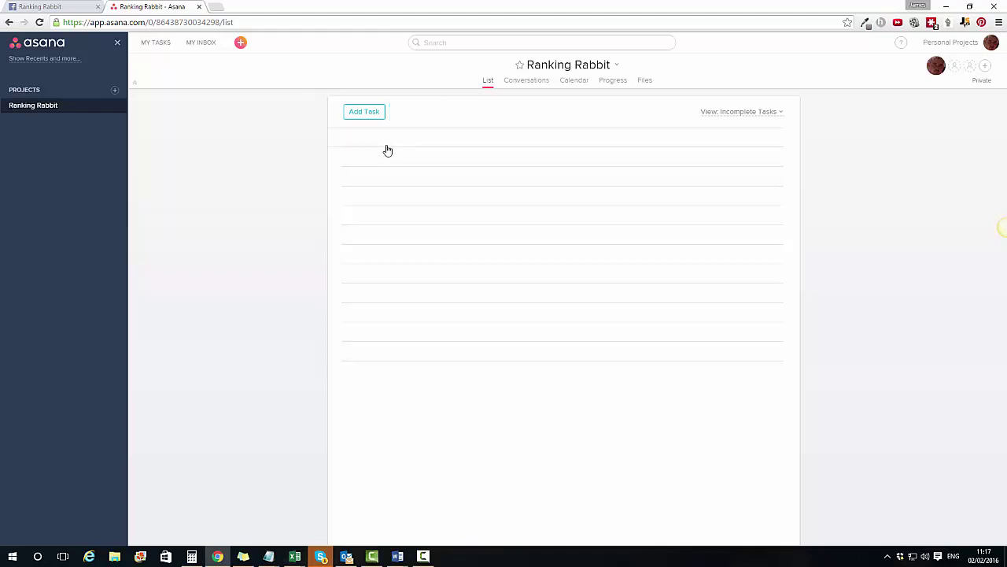
pyautogui.click(386, 135)
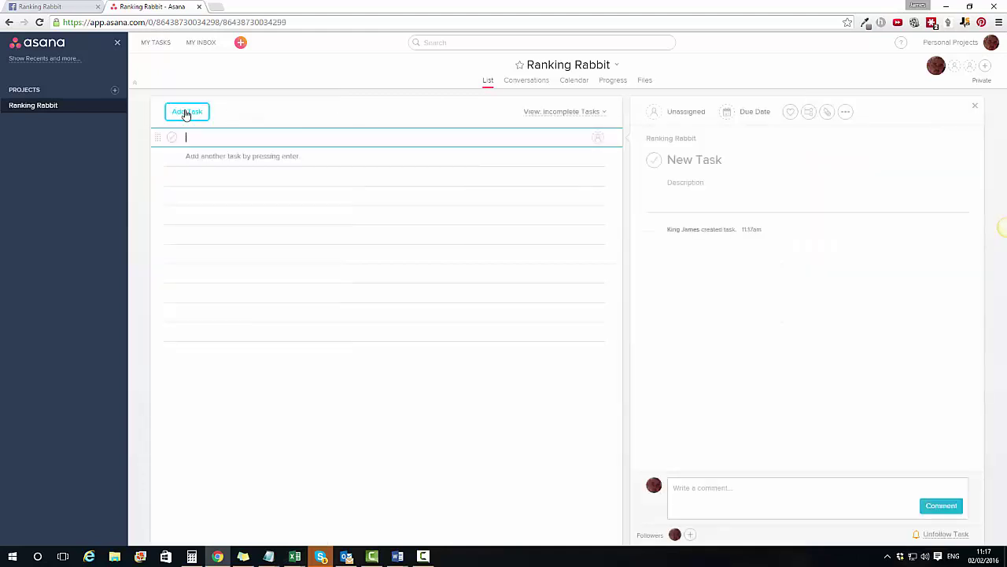
# Step: Turn the blank row into a section named 'Training Videos:'
pyautogui.moveTo(229, 117)
pyautogui.click(236, 116)
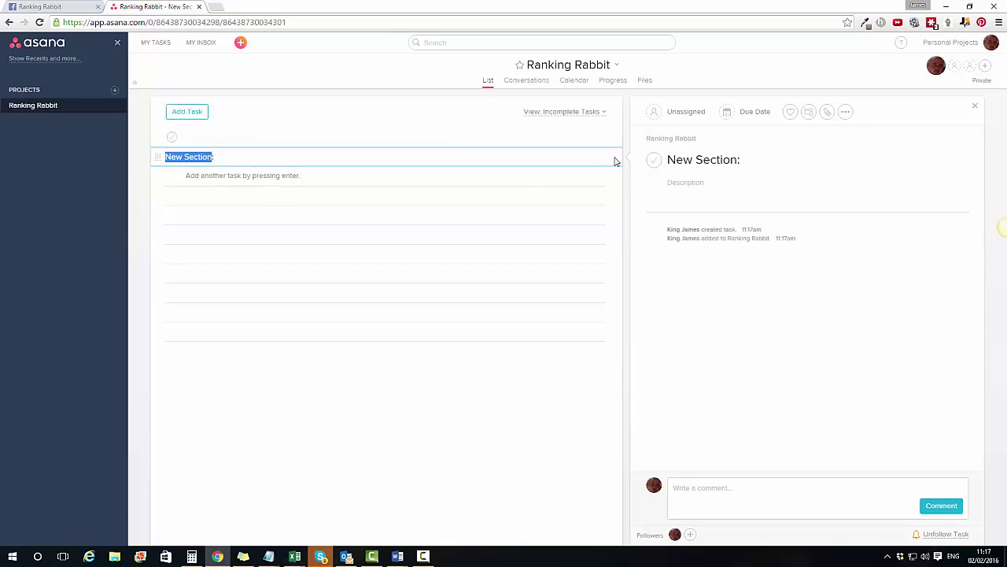
pyautogui.click(975, 105)
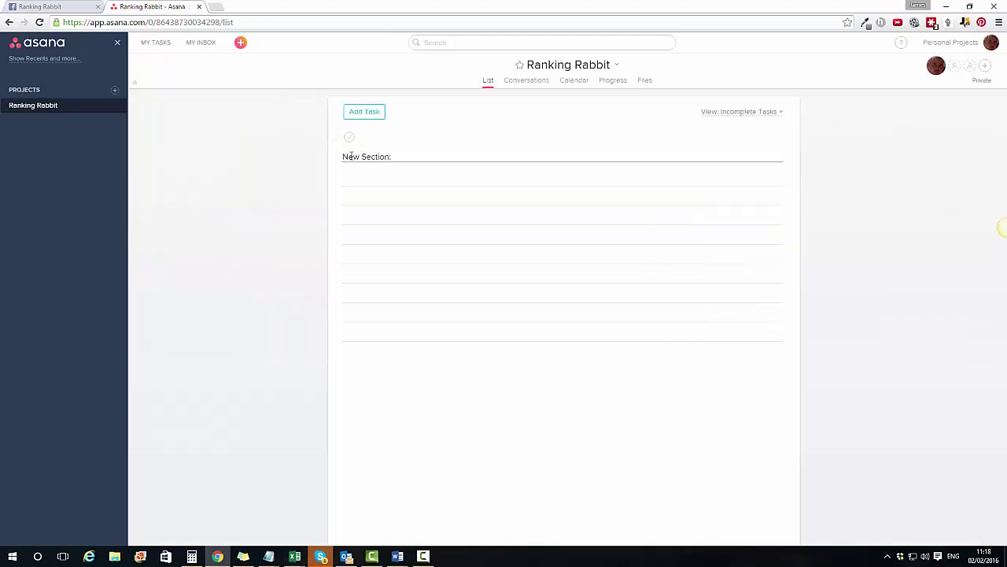
pyautogui.click(407, 157)
pyautogui.tripleClick(407, 161)
pyautogui.press('BackSpace')
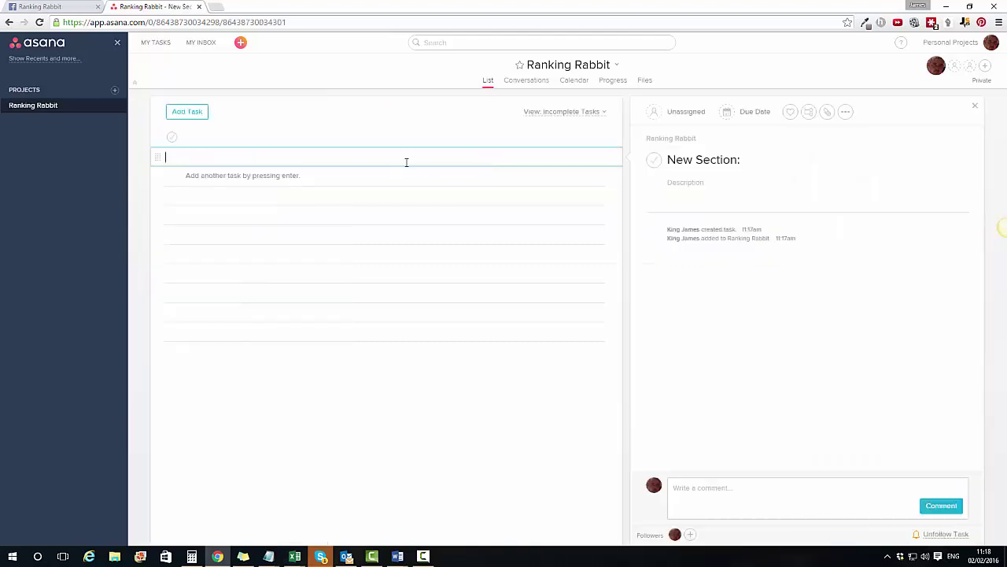
pyautogui.write('Tr')
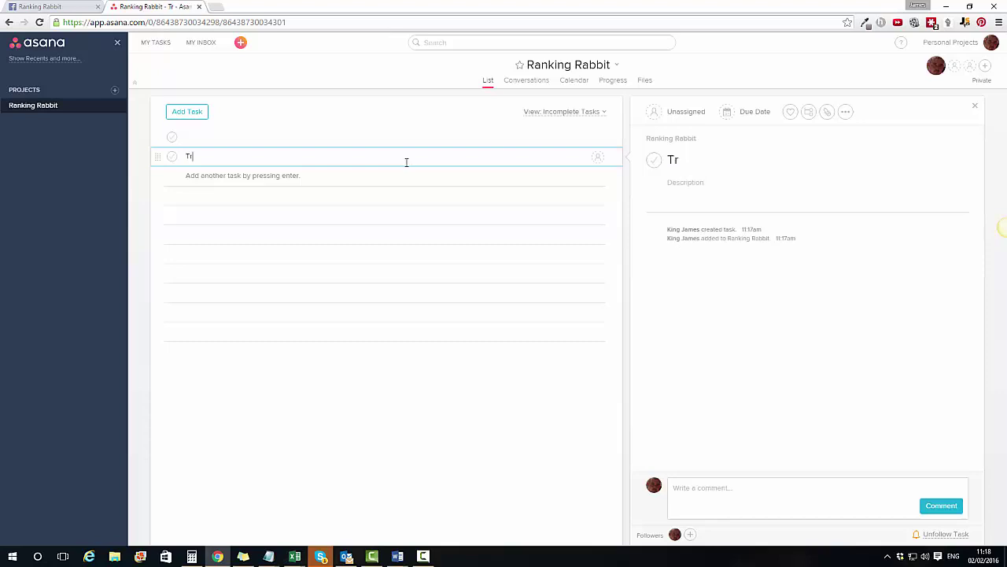
pyautogui.write('aining Videos:')
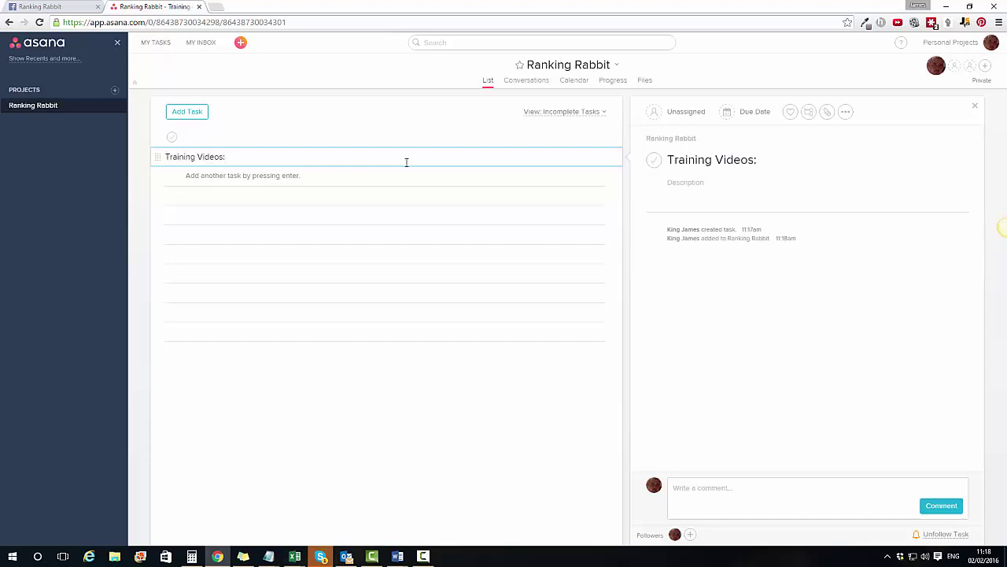
pyautogui.press('Return')
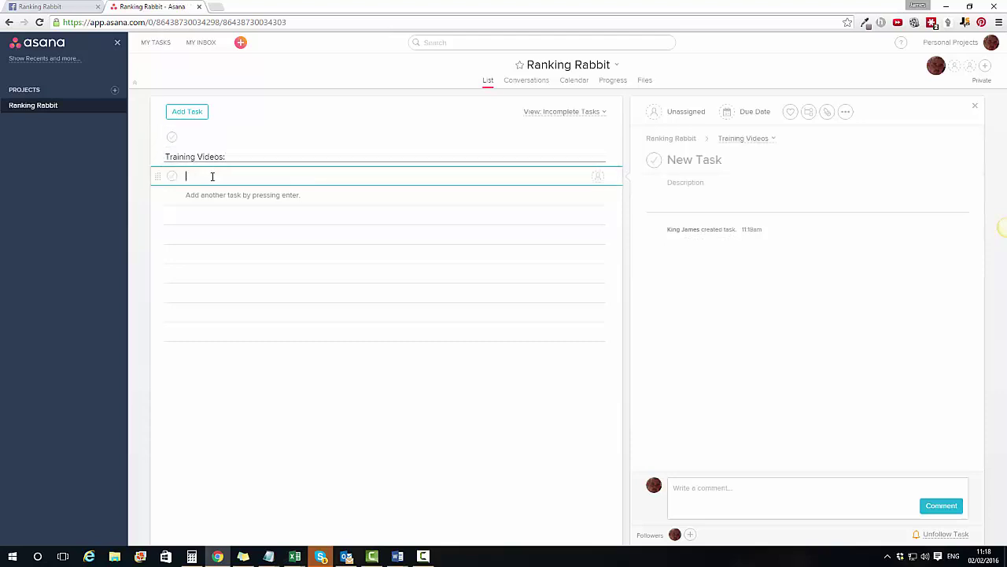
# Step: Add tasks Beginner video for SEO, Adwords video and Analytics Video under it
pyautogui.write('Begin')
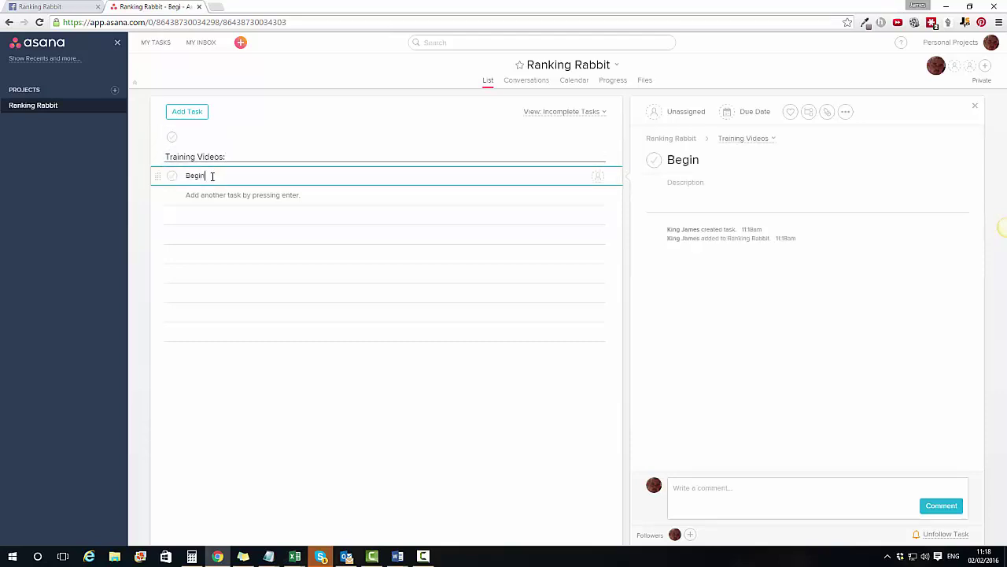
pyautogui.write('ner video for SEO')
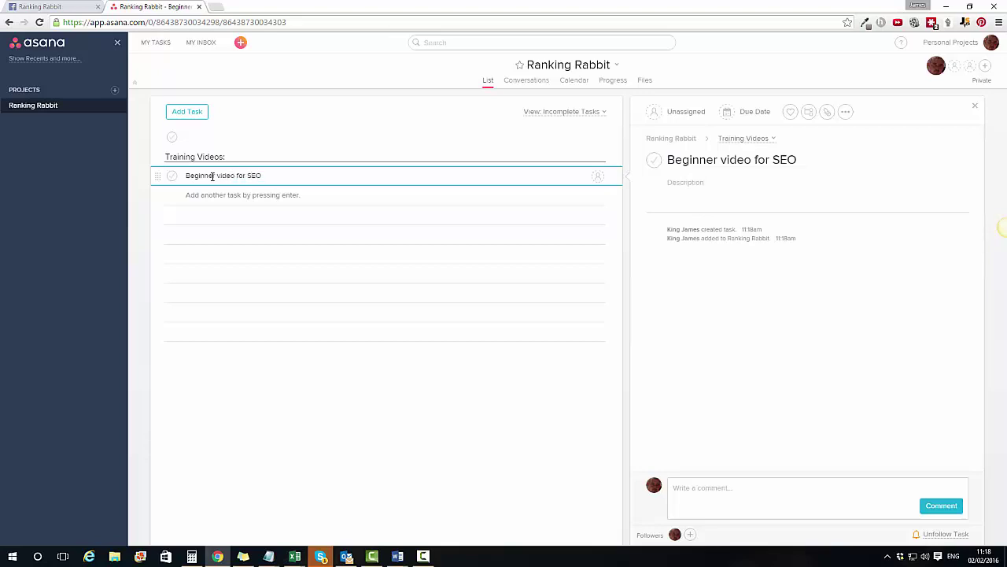
pyautogui.press('Return')
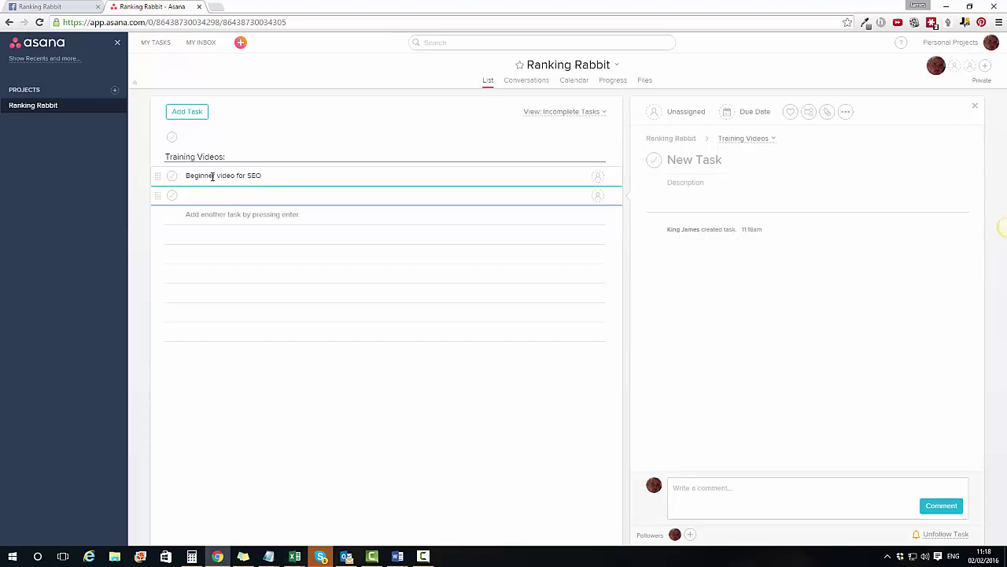
pyautogui.write('Adword')
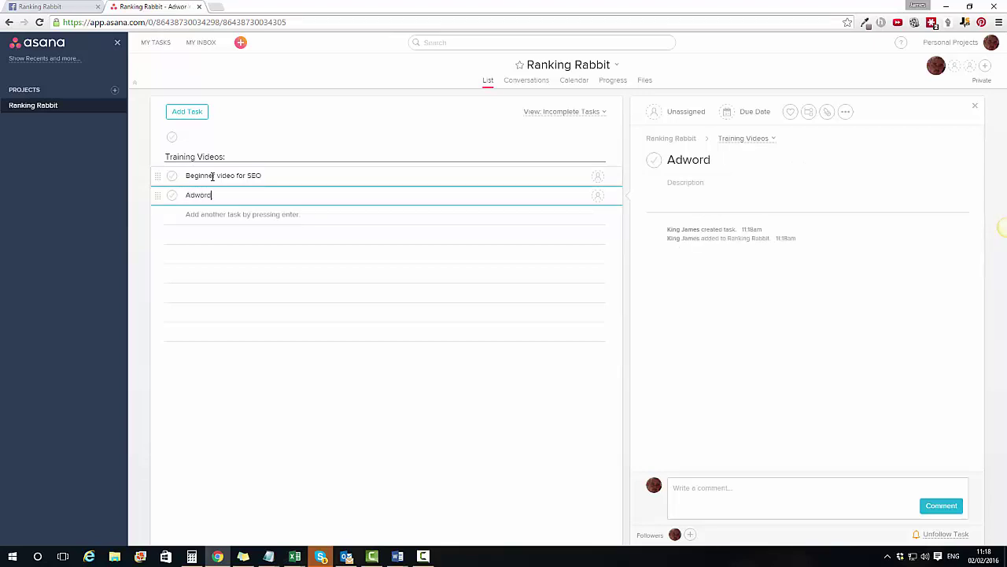
pyautogui.write('s video')
pyautogui.press('Return')
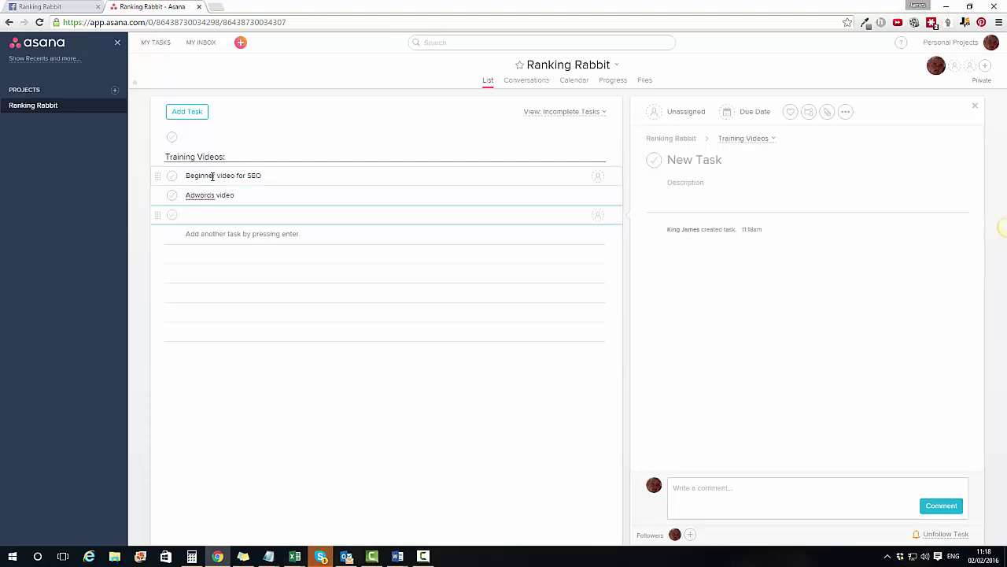
pyautogui.write('Analytics Vid')
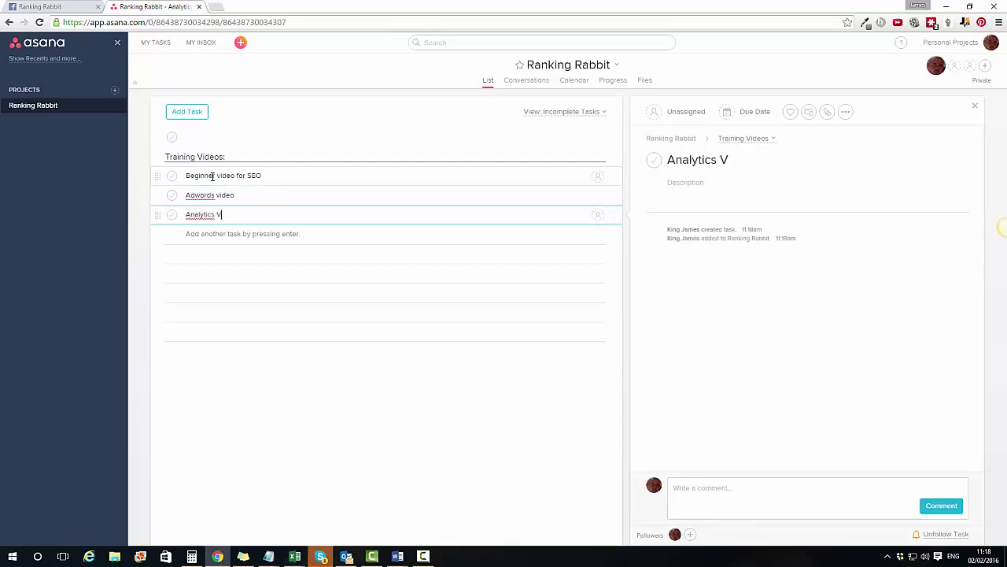
pyautogui.press('BackSpace')
pyautogui.press('BackSpace')
pyautogui.write('uideo')
pyautogui.press('Return')
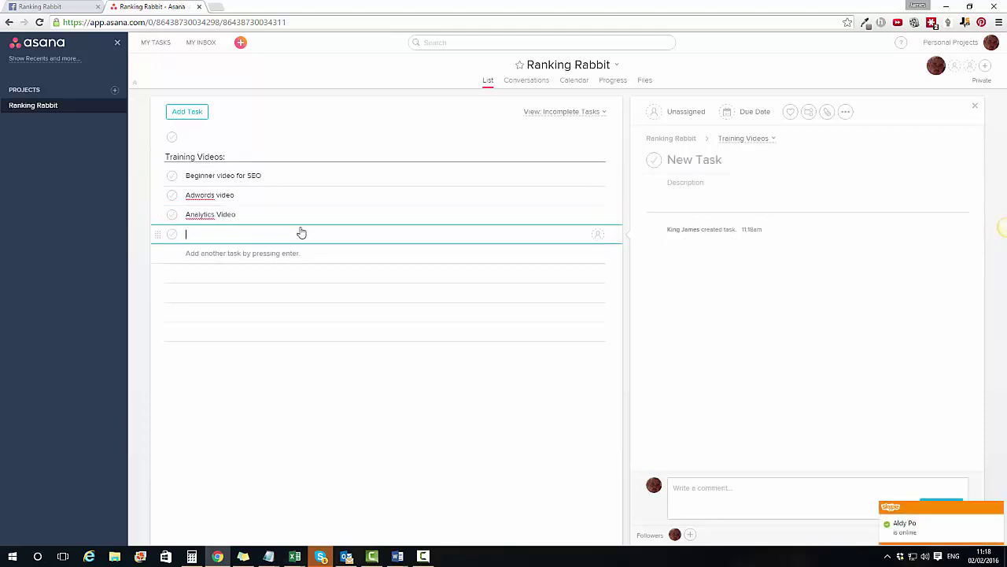
# Step: Add section 'Upcoming Webinars:' containing the tasks Q&A and Ebay Training
pyautogui.write('Upco')
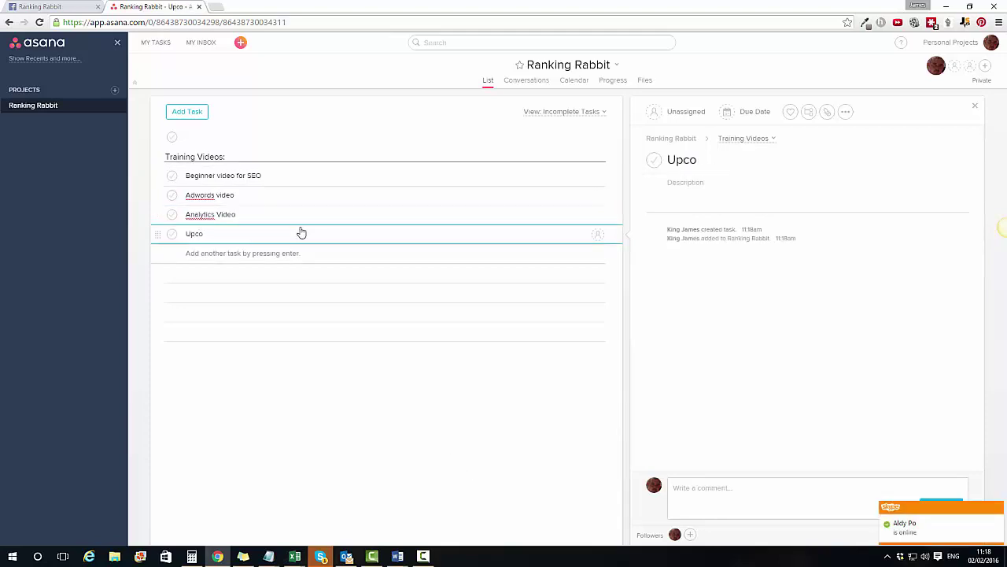
pyautogui.write('ming Webinars:')
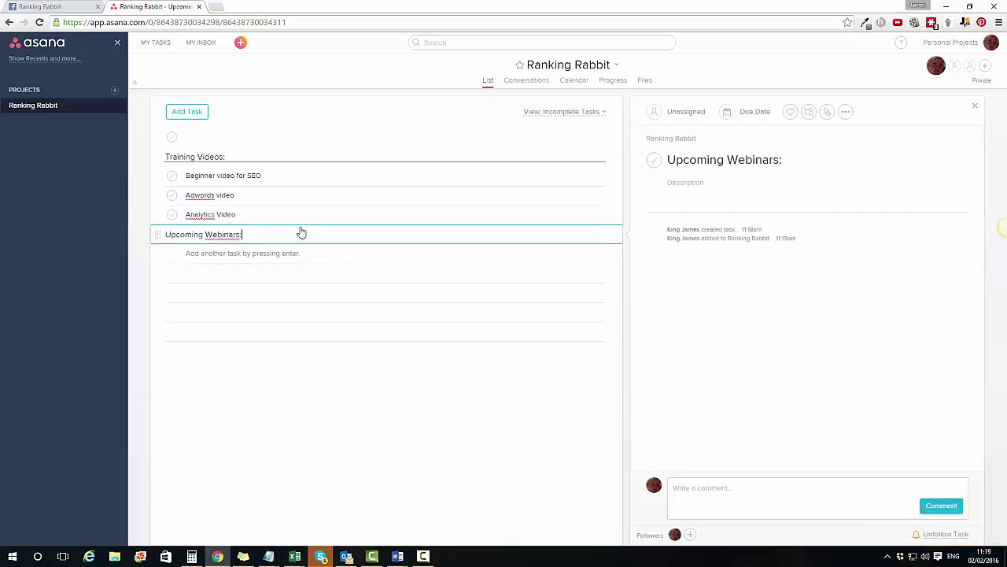
pyautogui.press('Return')
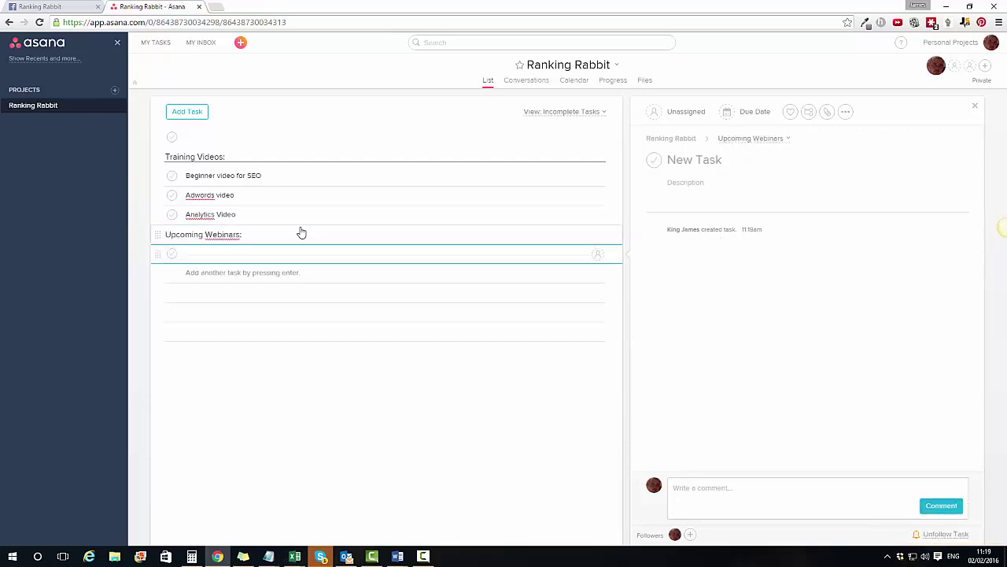
pyautogui.write('Q')
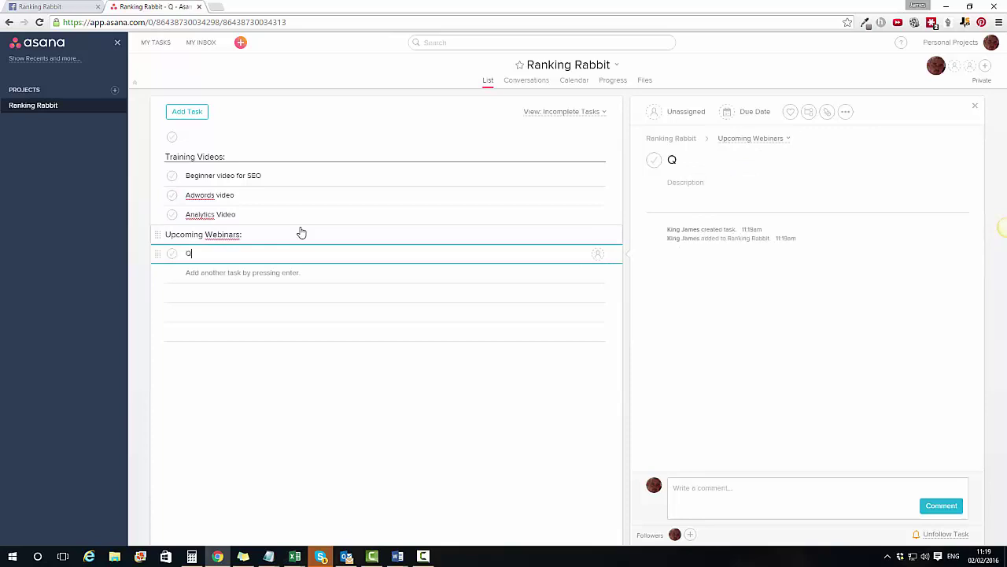
pyautogui.write('&A')
pyautogui.press('Return')
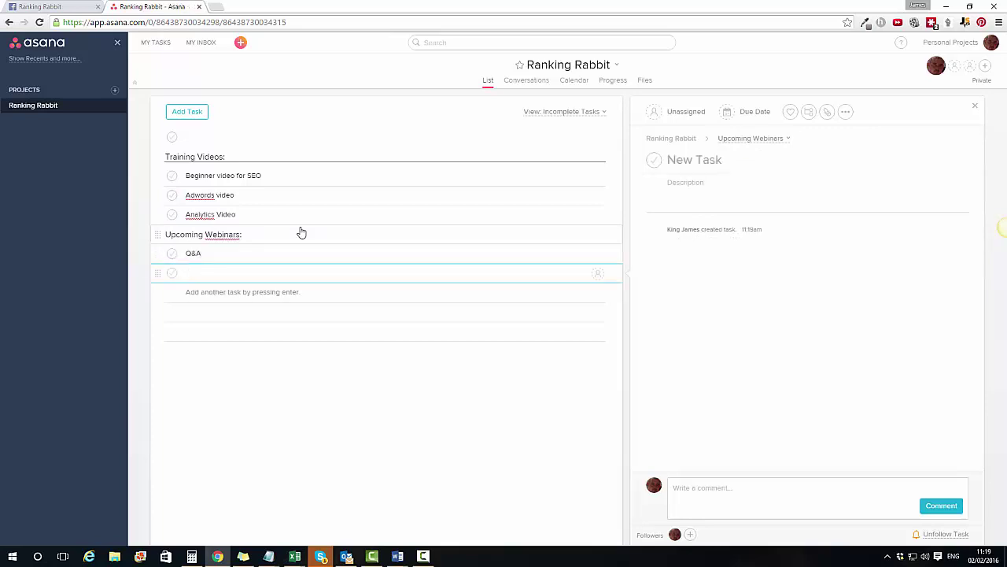
pyautogui.write('Eb')
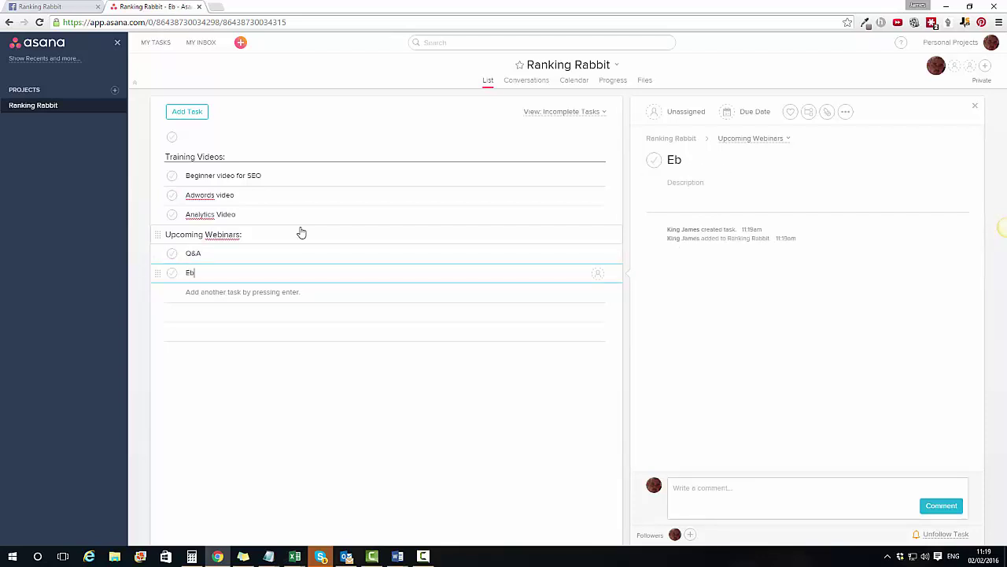
pyautogui.write('ay Training')
pyautogui.click(318, 357)
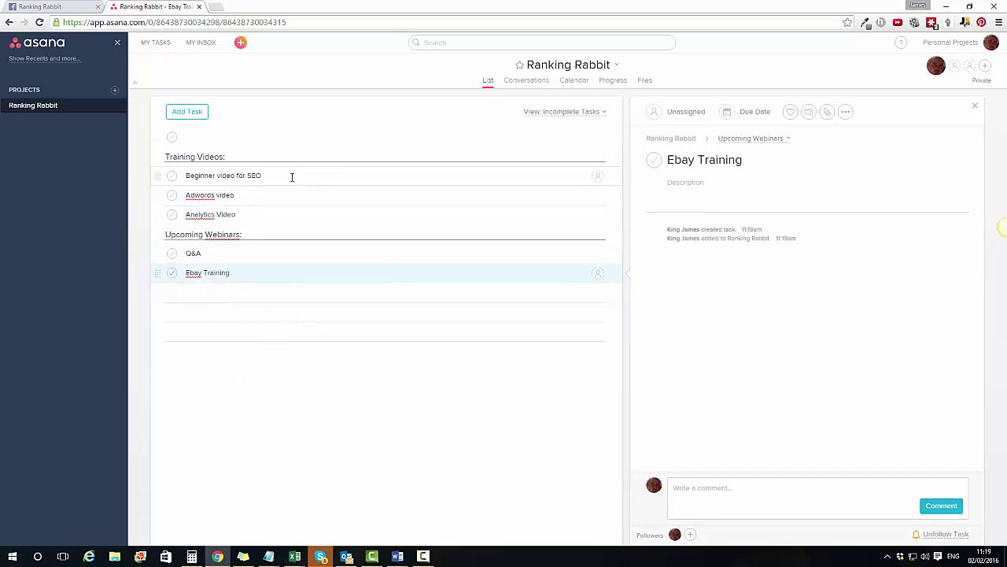
# Step: Comment 'must discuss 1) the importance of SEO 2) remember to mention updates to tools' on Beginner video for SEO
pyautogui.click(209, 175)
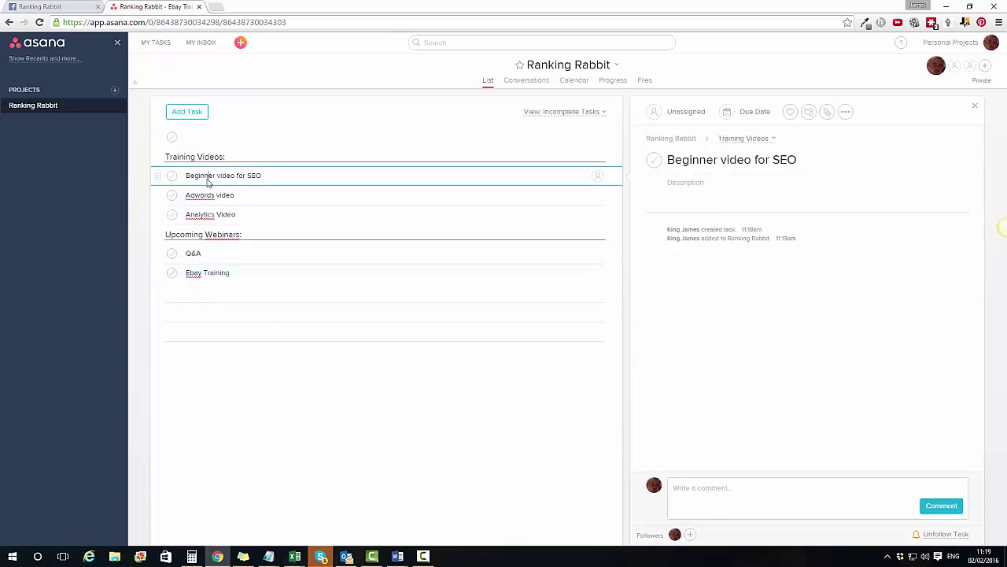
pyautogui.click(746, 497)
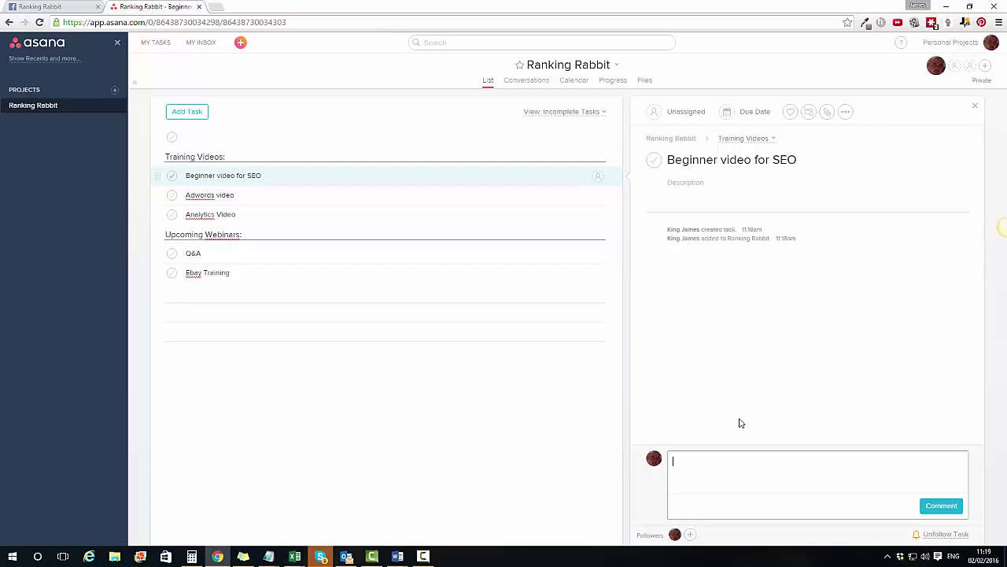
pyautogui.write('must discuss')
pyautogui.write('1) the importance of S')
pyautogui.write('EO')
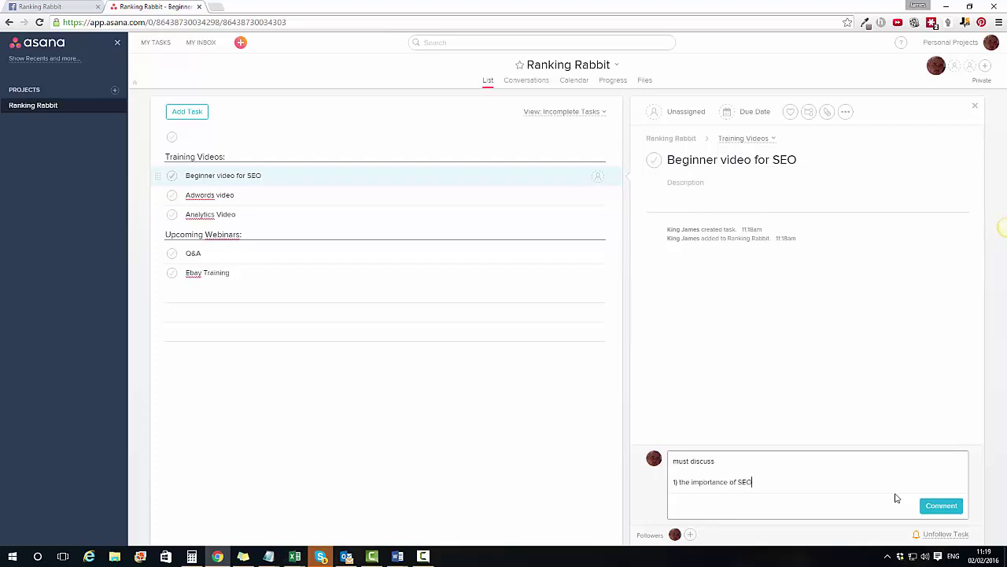
pyautogui.press('Return')
pyautogui.write('2')
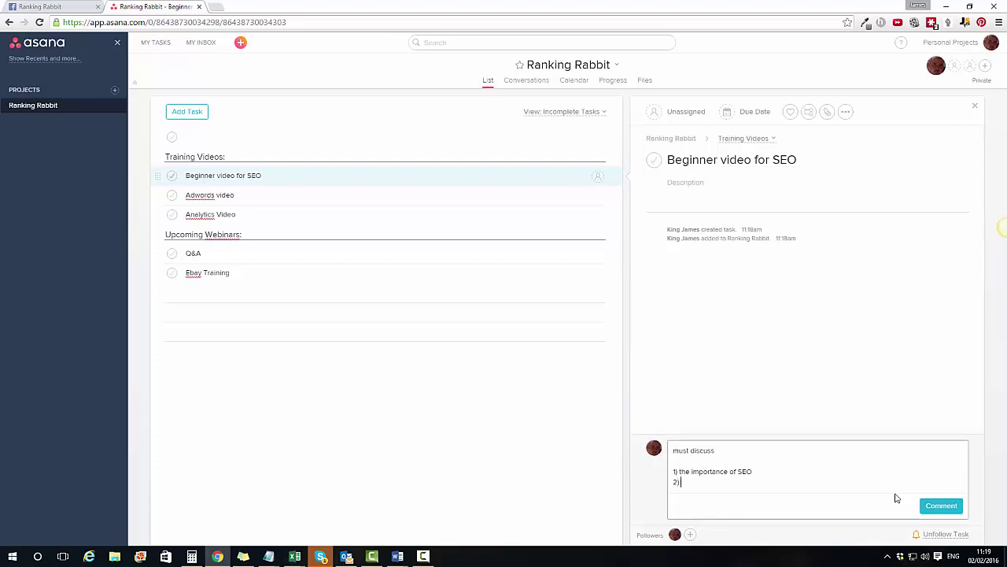
pyautogui.write(') remember to mention')
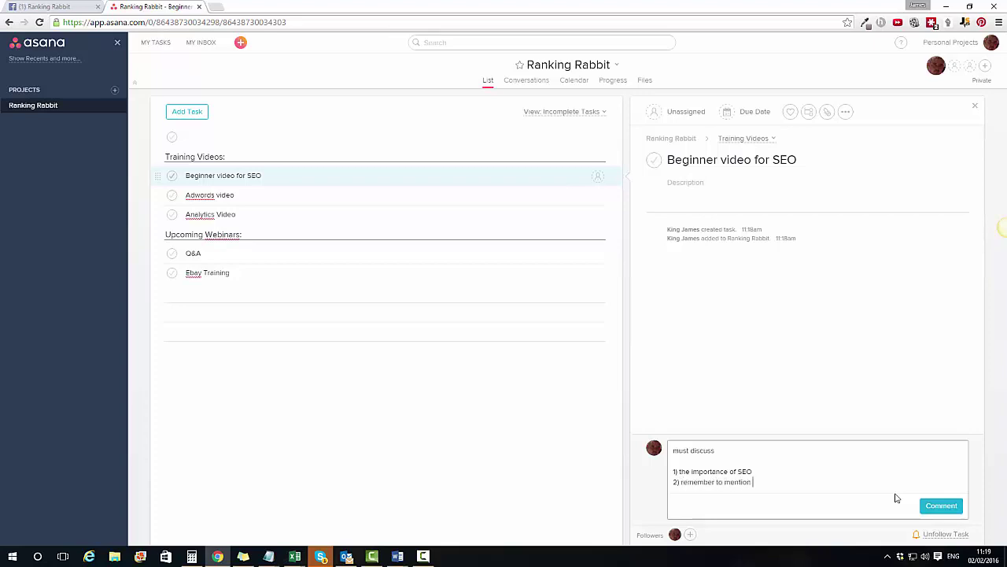
pyautogui.write(' updates to tools')
pyautogui.click(942, 506)
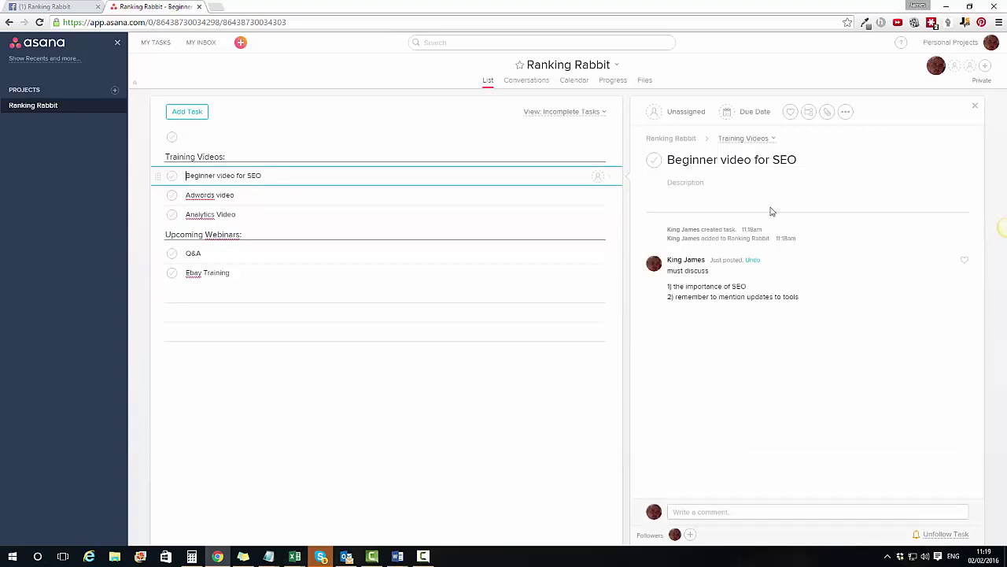
pyautogui.click(704, 184)
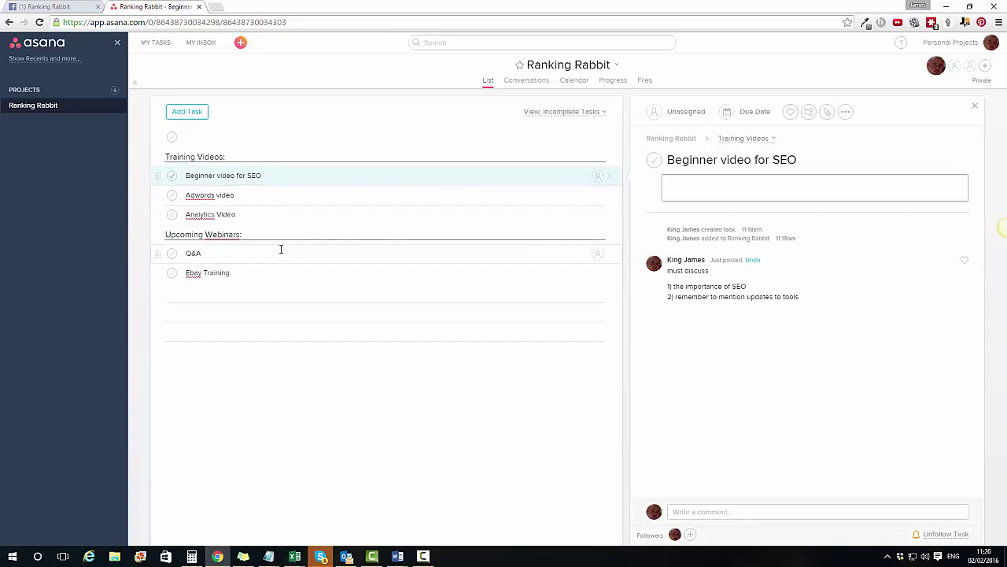
# Step: Open the Q&A task's details, leaving it unassigned
pyautogui.click(230, 250)
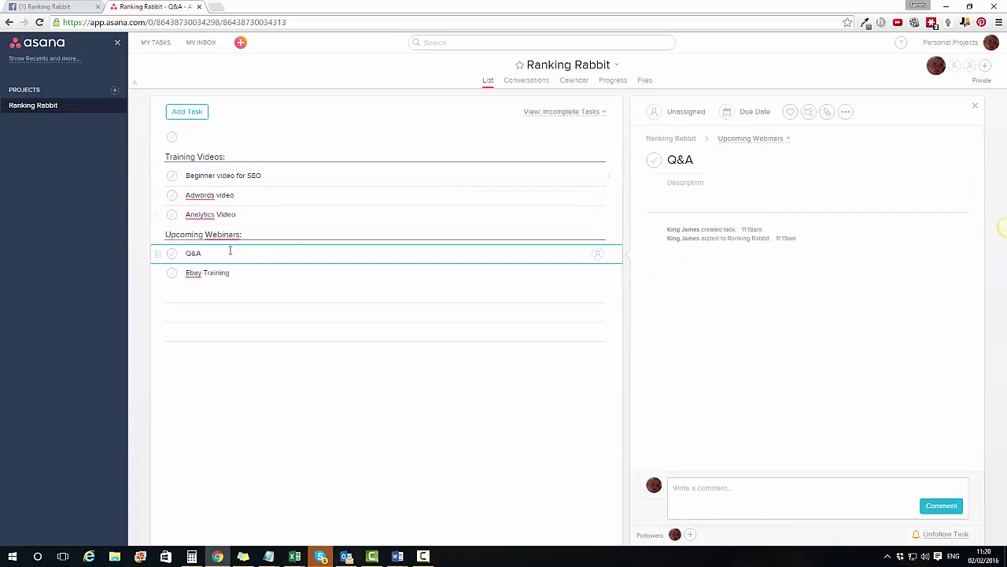
pyautogui.click(598, 255)
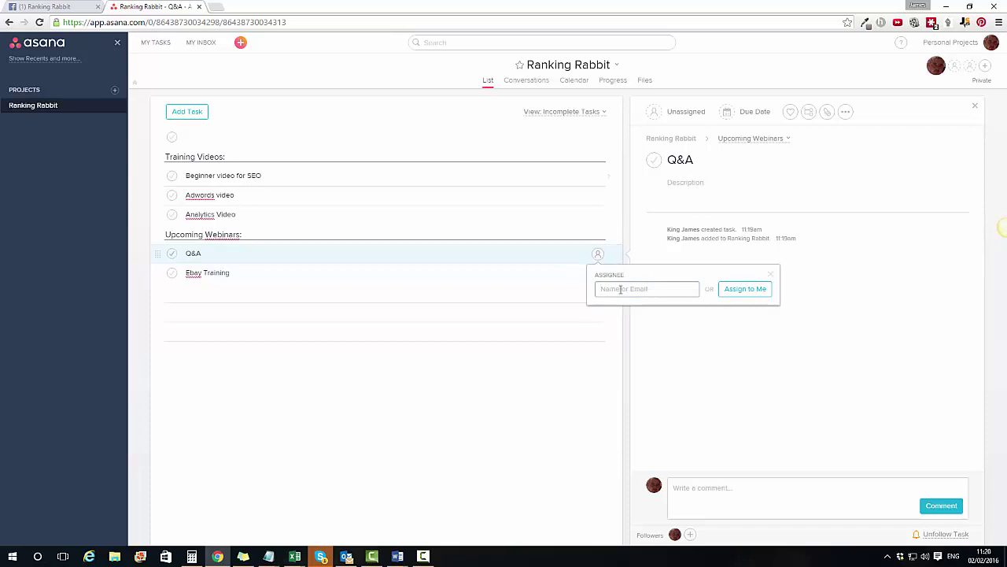
pyautogui.press('Escape')
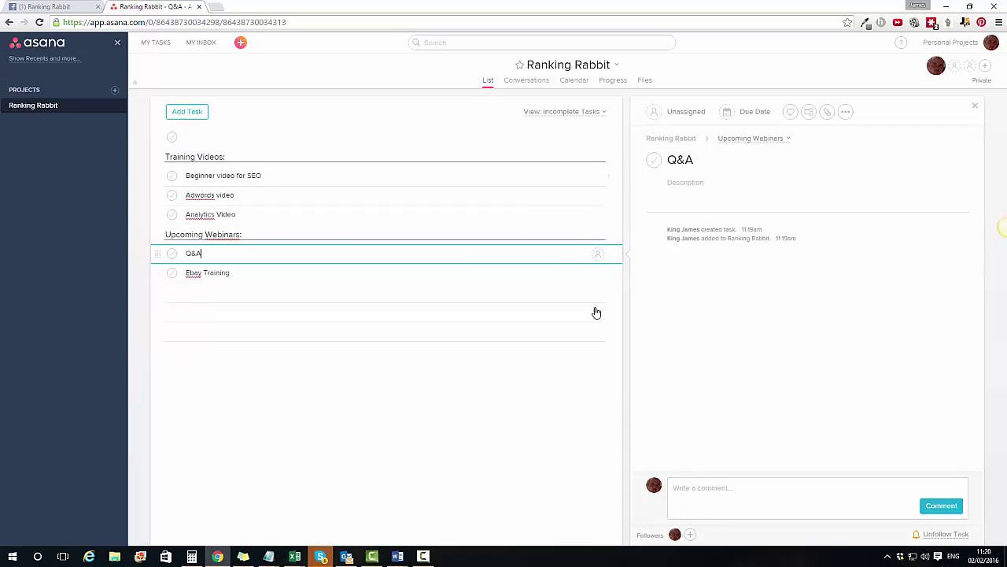
pyautogui.click(741, 496)
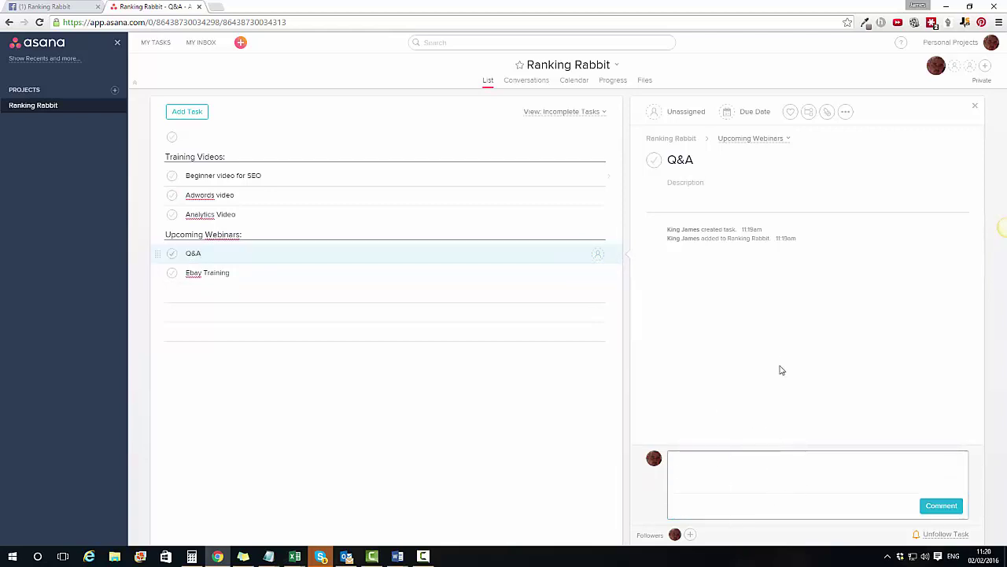
# Step: Check off Q&A, Ebay Training, Analytics Video and Adwords video as complete
pyautogui.press('Down')
pyautogui.click(173, 256)
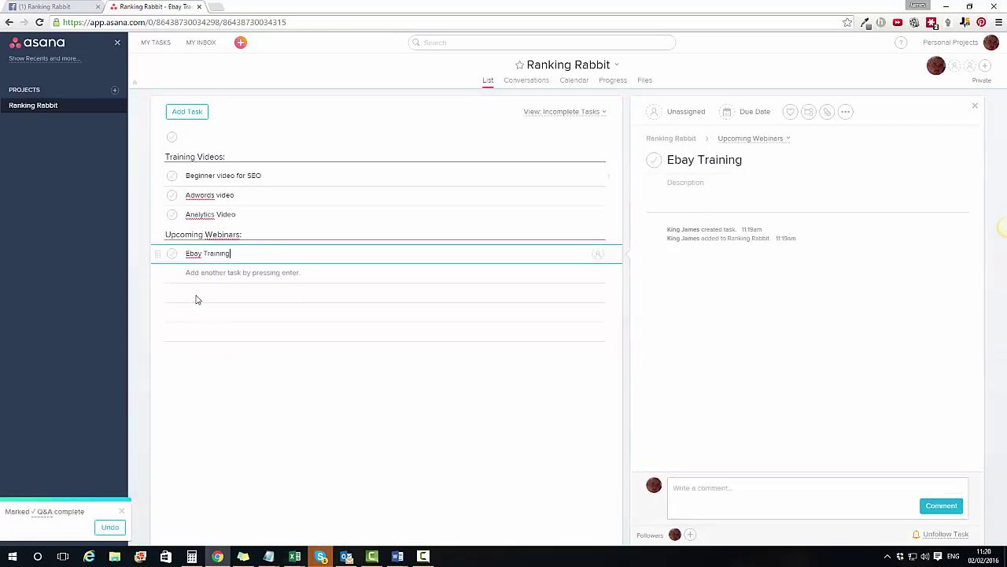
pyautogui.click(172, 254)
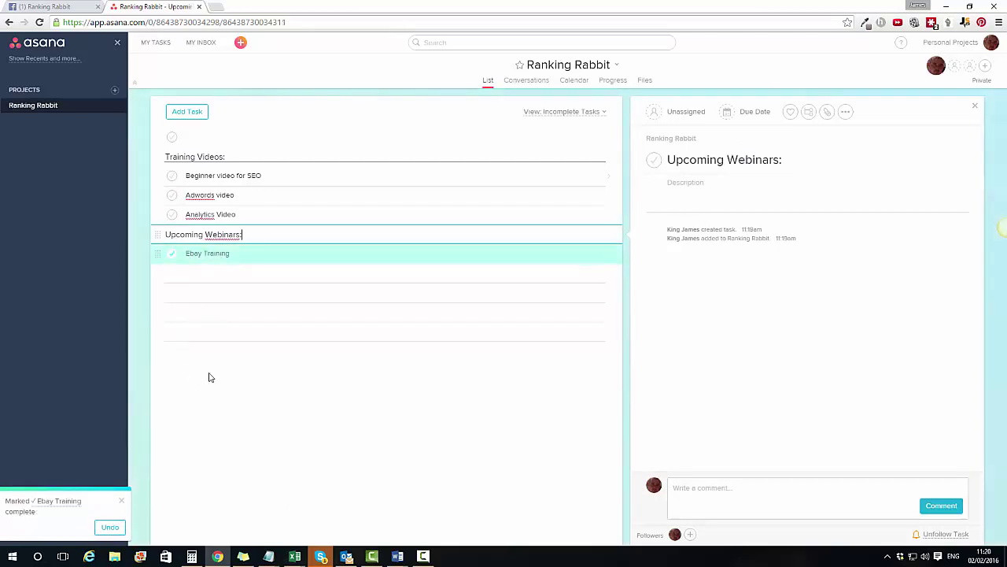
pyautogui.click(173, 219)
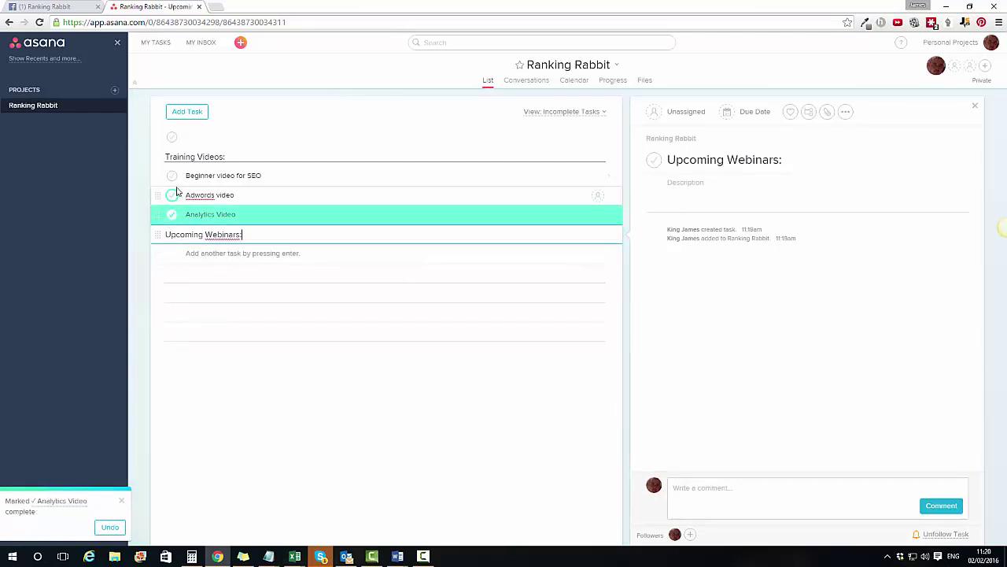
pyautogui.click(173, 196)
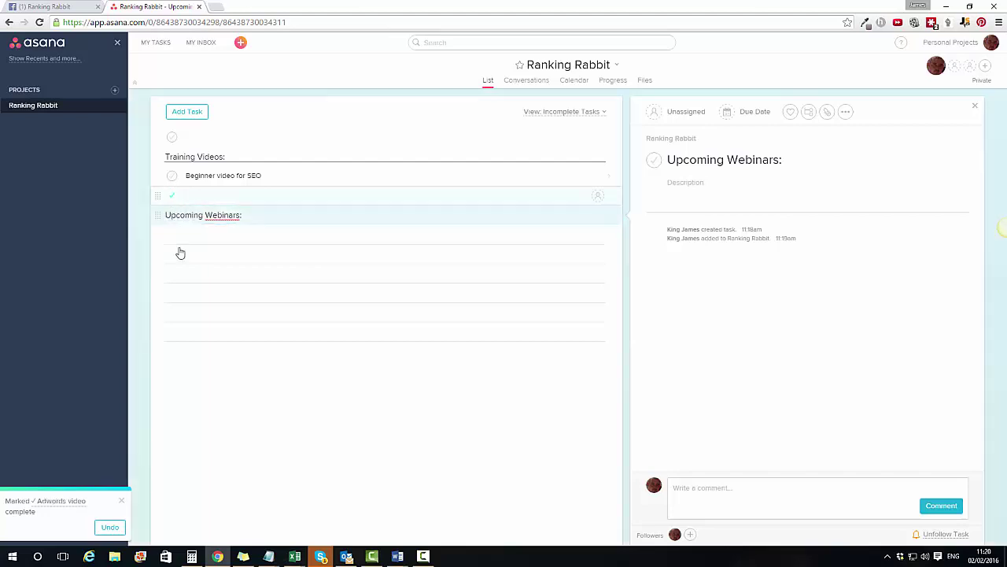
# Step: Make Beginner video for SEO due February 7 and assign it to yourself
pyautogui.click(271, 175)
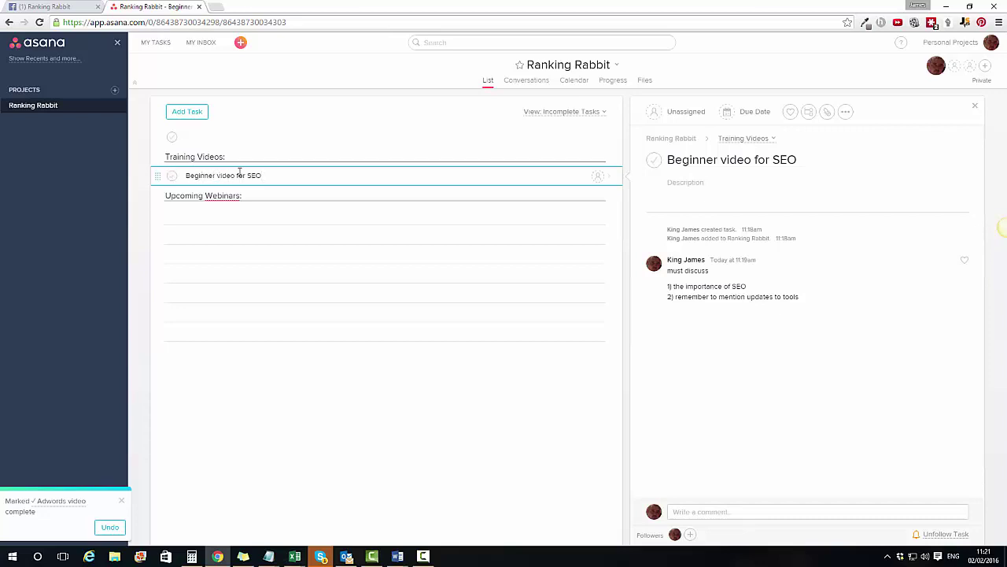
pyautogui.click(747, 111)
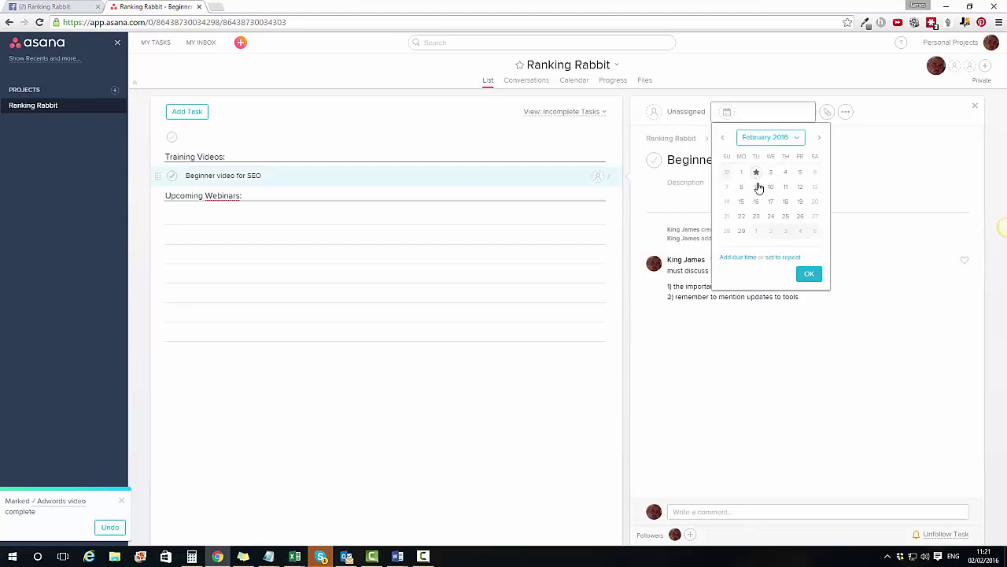
pyautogui.press('Escape')
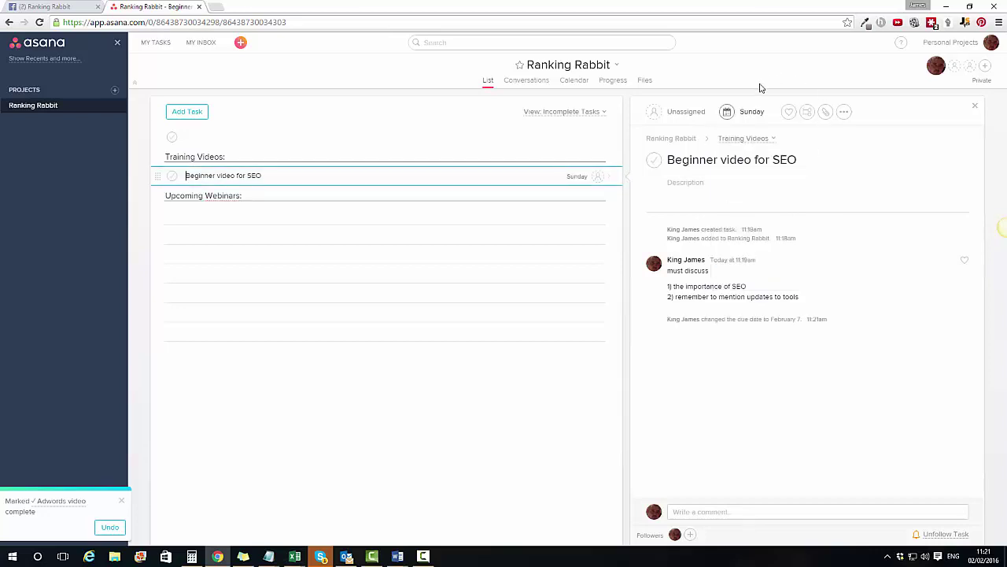
pyautogui.click(599, 178)
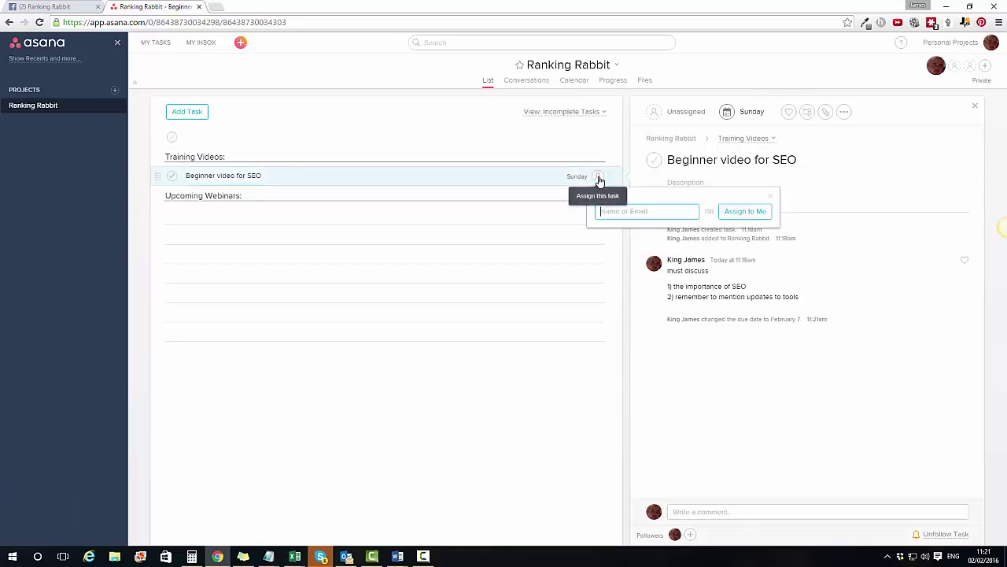
pyautogui.click(733, 212)
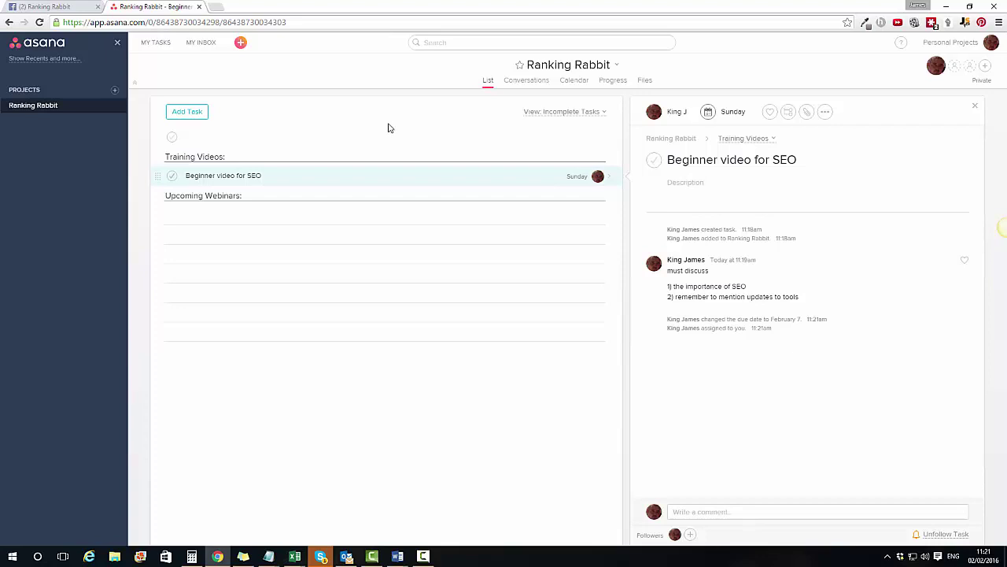
# Step: Switch the list view to All Completed Tasks and close the task details pane
pyautogui.click(603, 112)
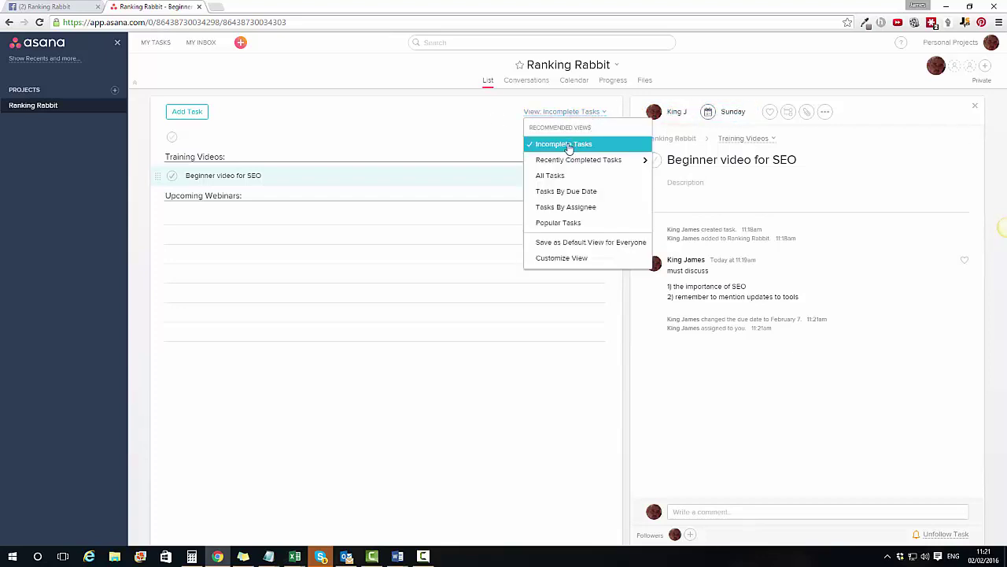
pyautogui.moveTo(578, 161)
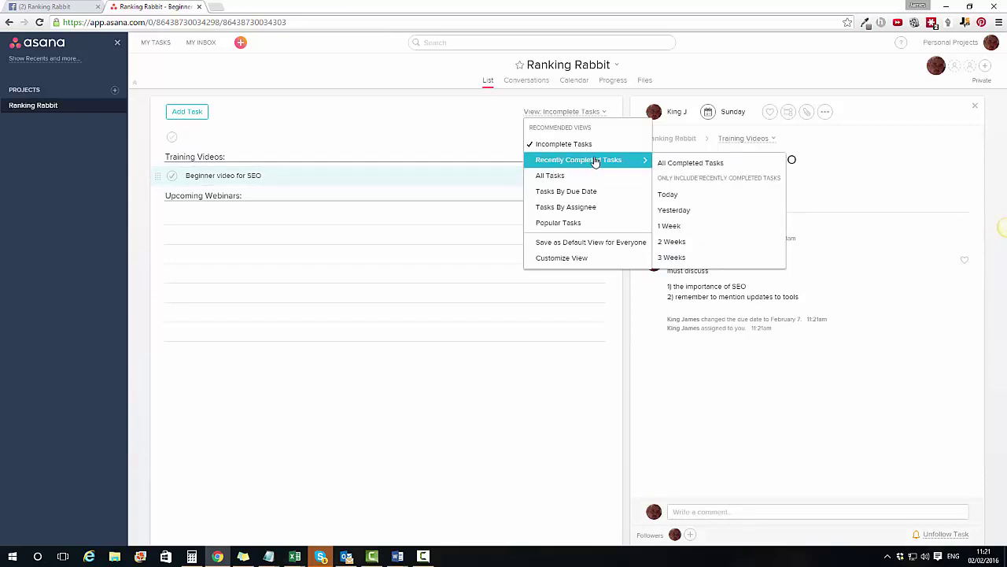
pyautogui.click(661, 163)
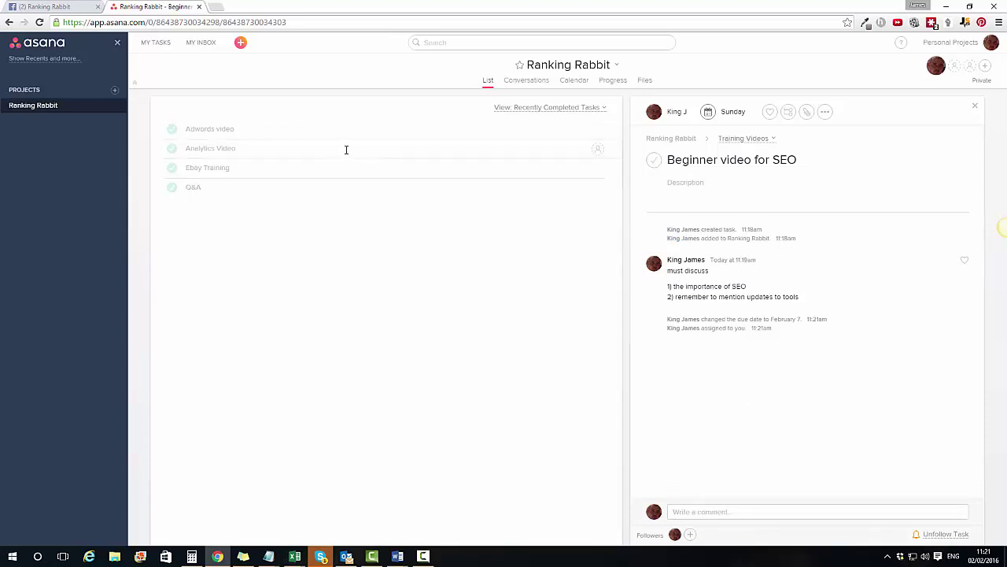
pyautogui.click(80, 109)
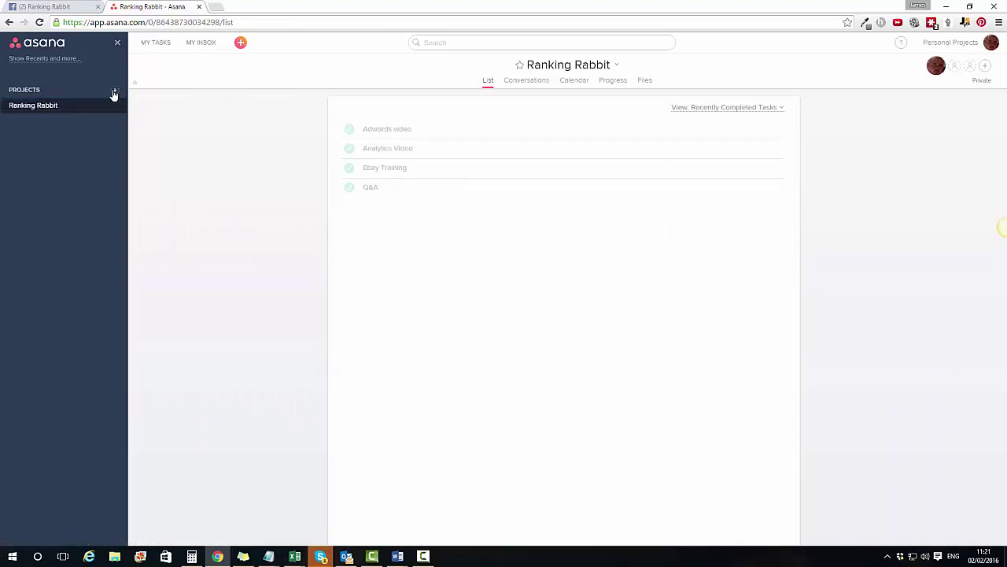
# Step: Create a new empty Asana project named for the client's Wellington Boot Sales
pyautogui.click(114, 92)
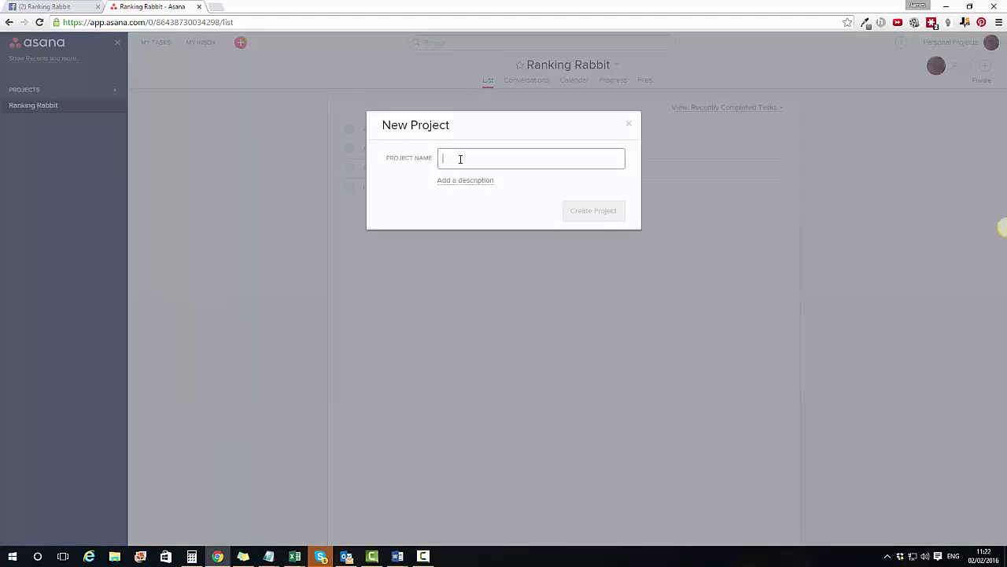
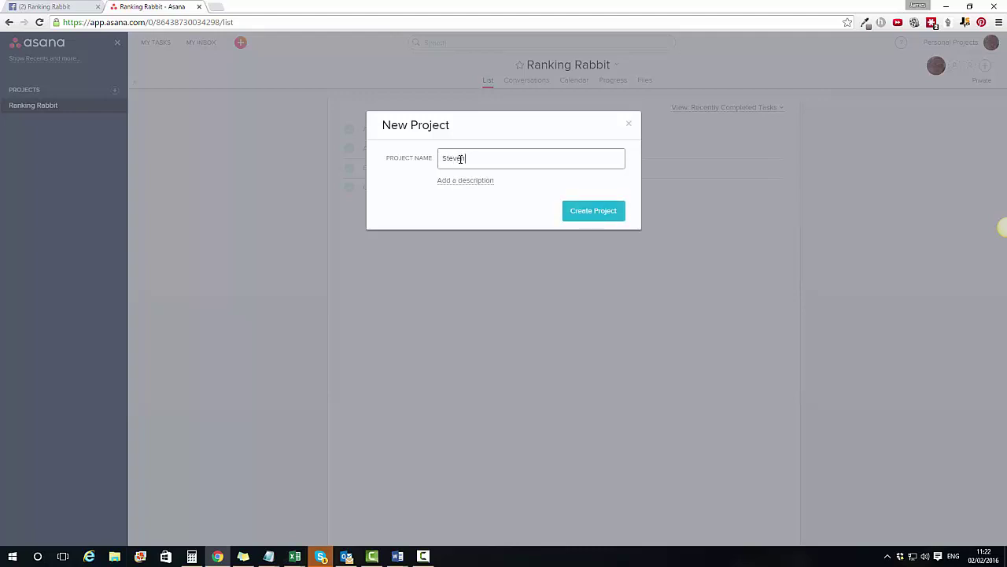
pyautogui.click(592, 211)
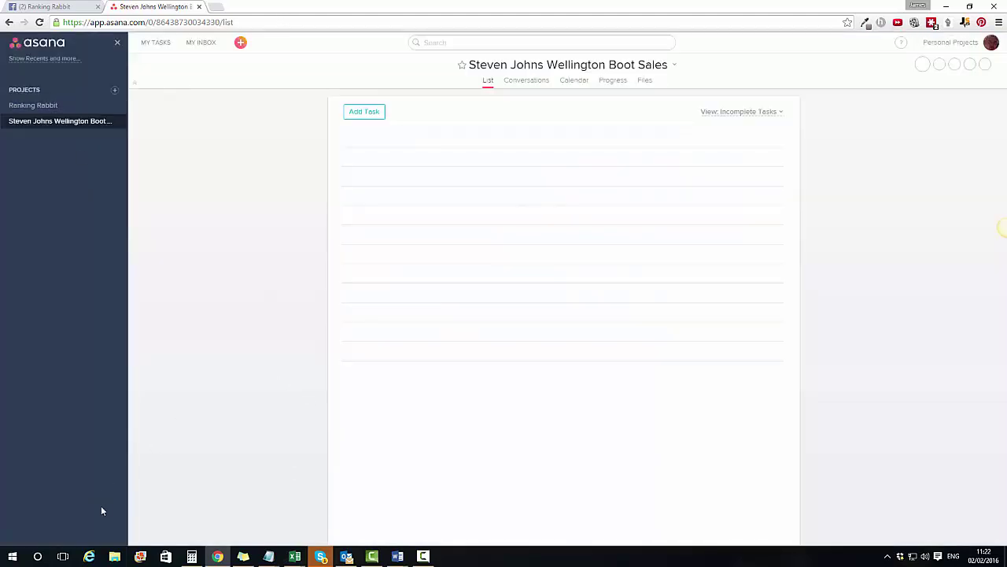
pyautogui.click(39, 555)
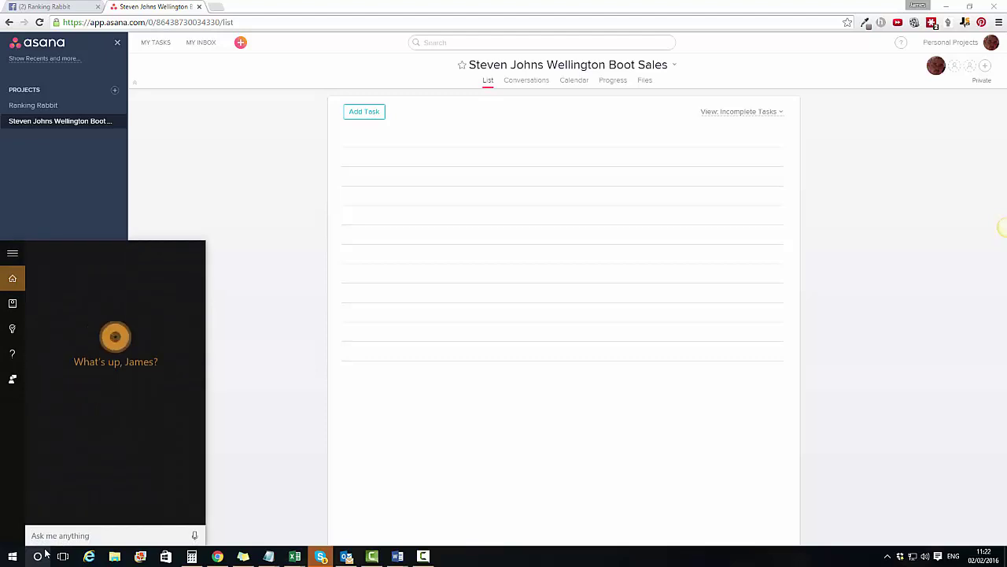
# Step: Open SEO Proposal blank.docx and copy its Month One: On-page SEO / Page Load Speedup list
pyautogui.write('seo pro')
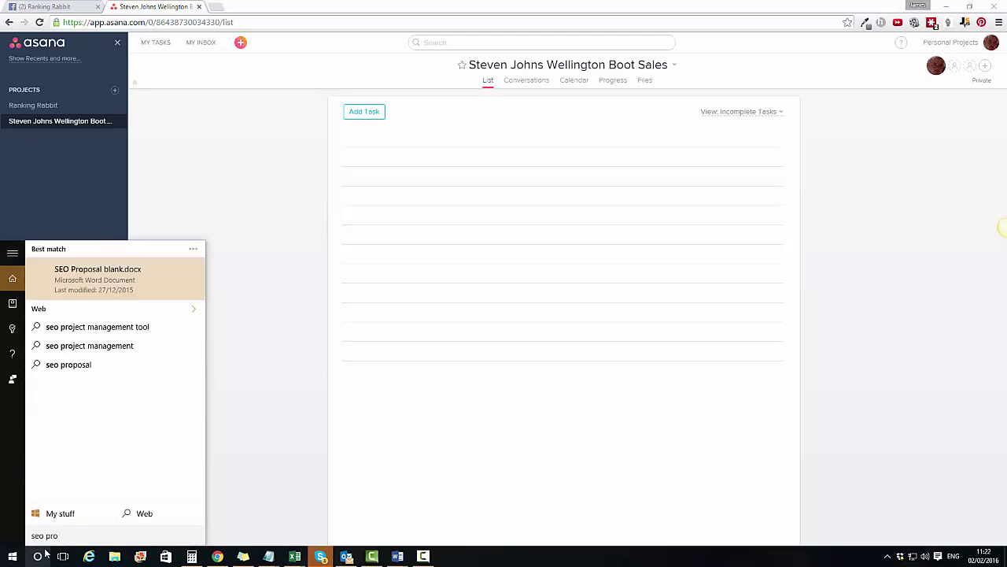
pyautogui.click(123, 281)
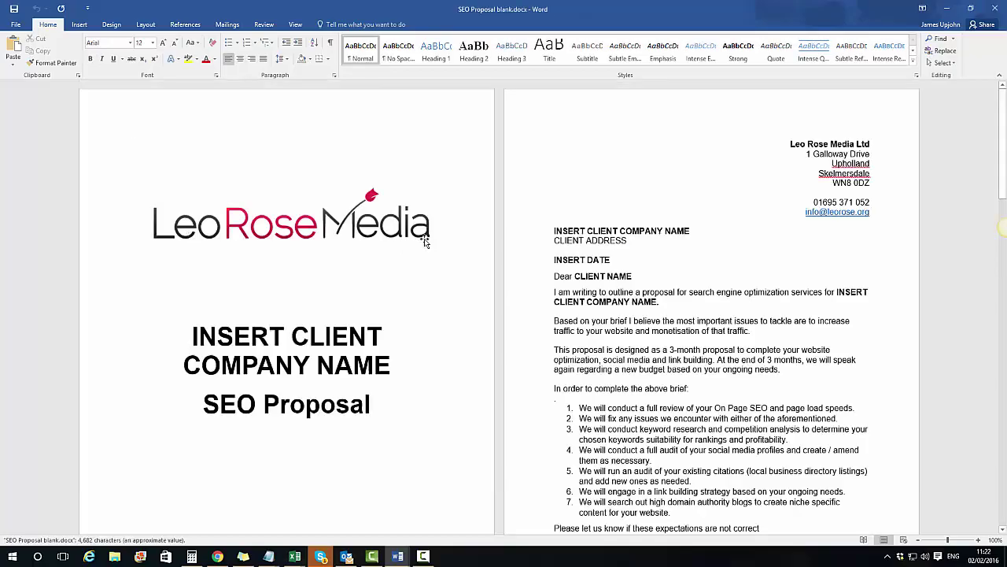
pyautogui.scroll(-15, 409, 253)
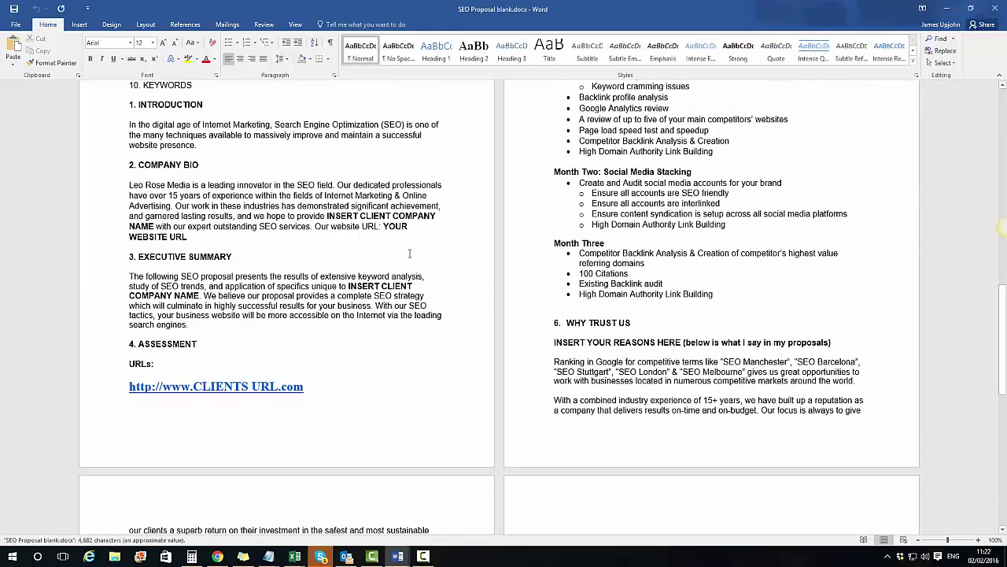
pyautogui.scroll(-10, 409, 253)
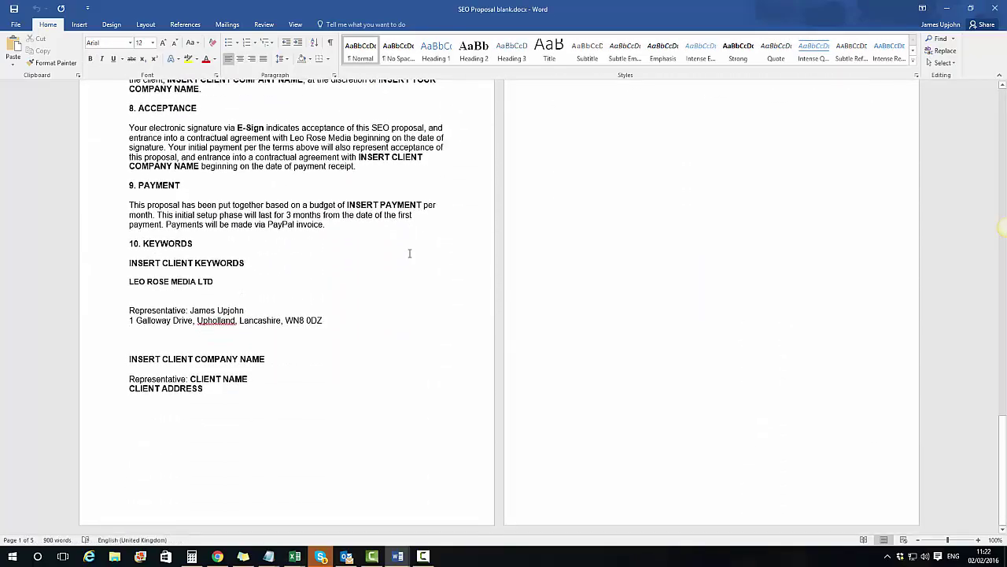
pyautogui.scroll(20, 409, 252)
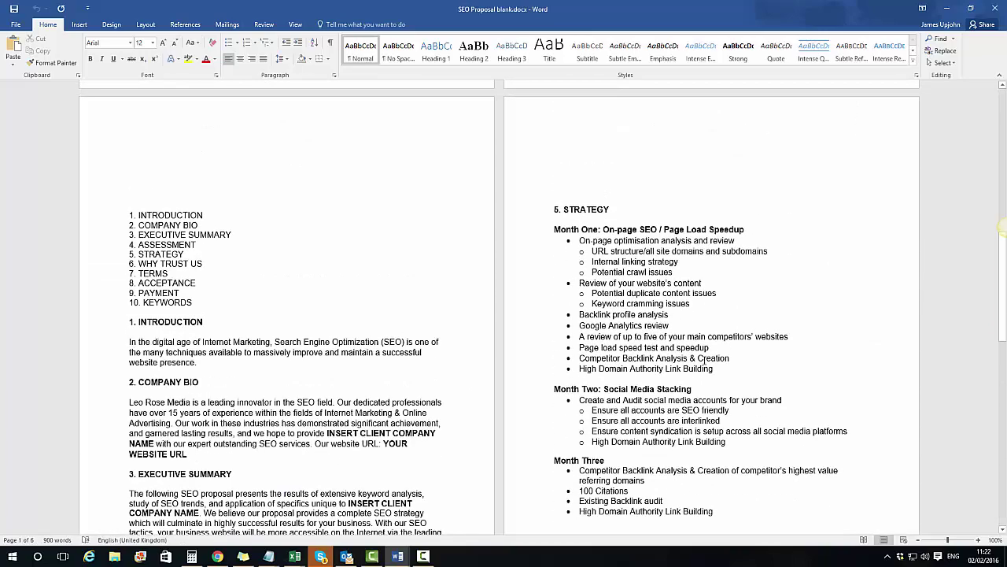
pyautogui.moveTo(703, 368); pyautogui.dragTo(528, 194)
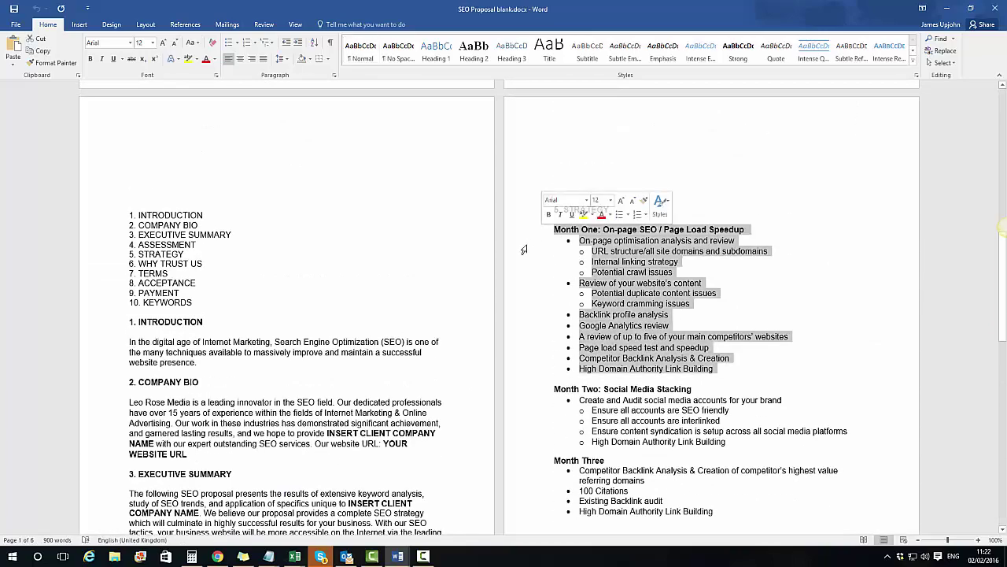
pyautogui.hotkey('alt', 'Tab')
pyautogui.hotkey('alt', 'Tab')
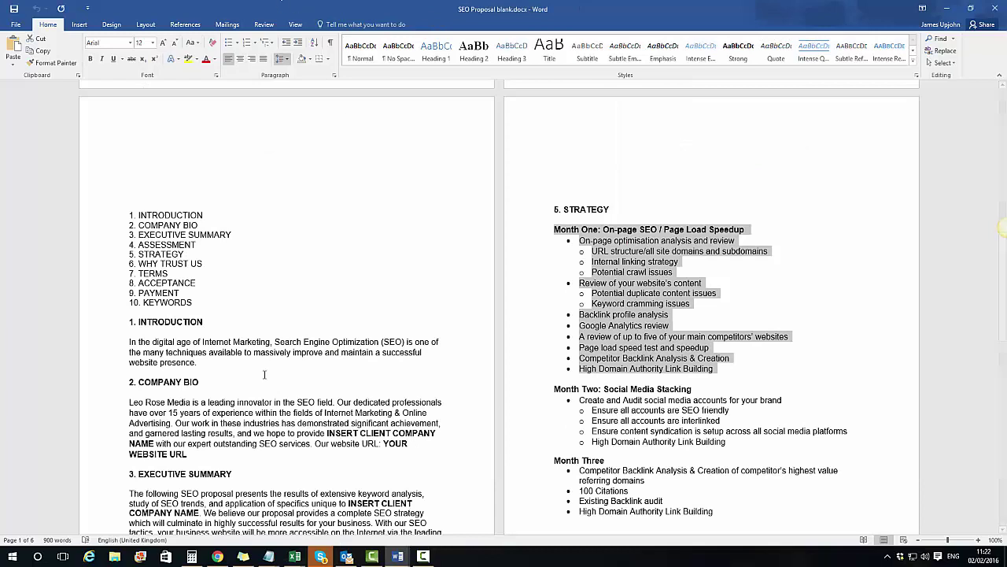
pyautogui.click(225, 555)
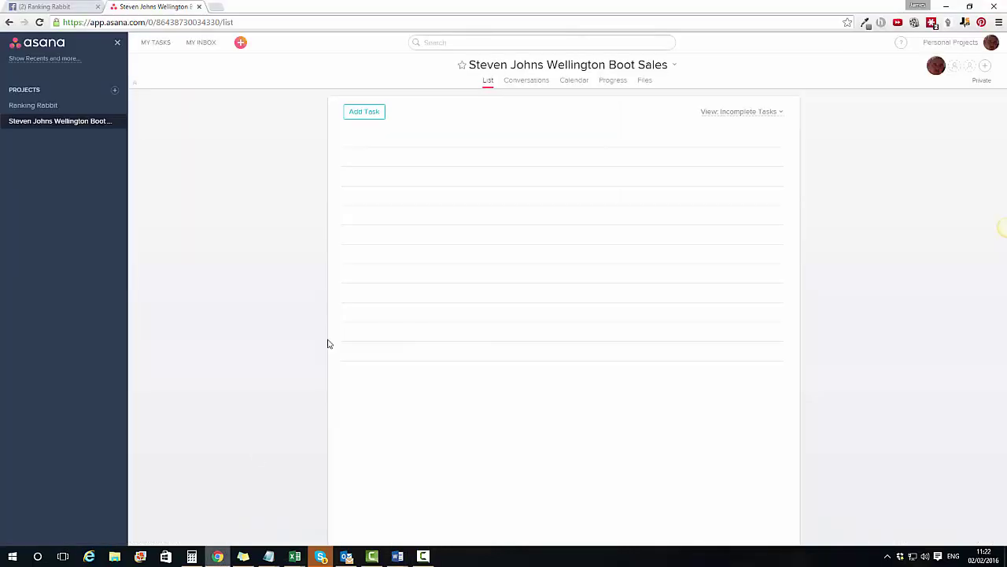
# Step: Paste the copied Month One list as new tasks at the top of the project
pyautogui.click(380, 142)
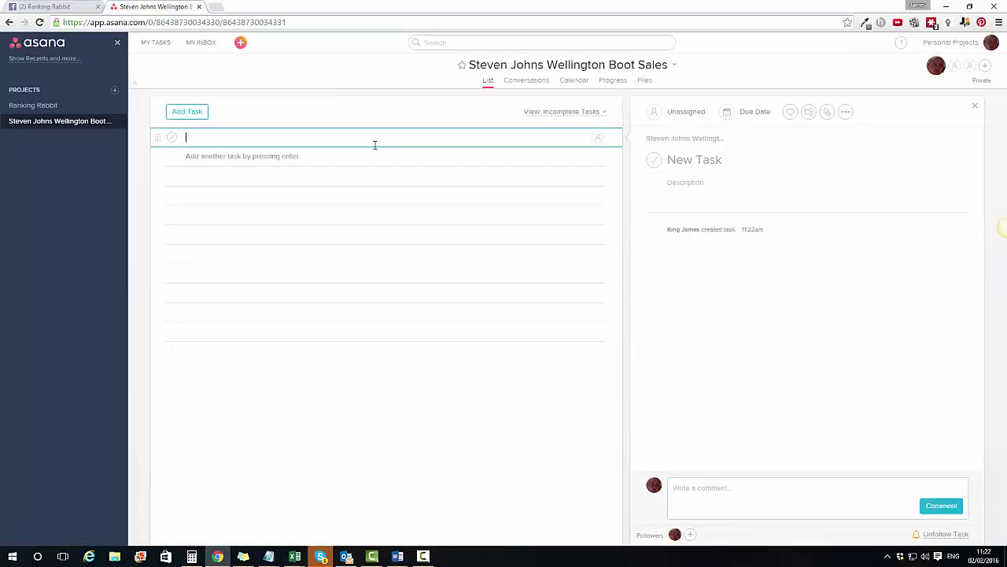
pyautogui.write("Month One: On-page SEO / Page Load Speedup • On-page optimisation analysis and review o URL structure/all site domains and subdomains o Internal linking strategy o Potential crawl issues • Review of your website's content o Potential duplicate content issues o Keyword cramming issues • Backlink profile analysis • Google Analytics review • A review of up to five of your main competitors' websites • Page load speed test and speedup • Competitor Backlink Analysis & Creation • High Domain Authority Link Building")
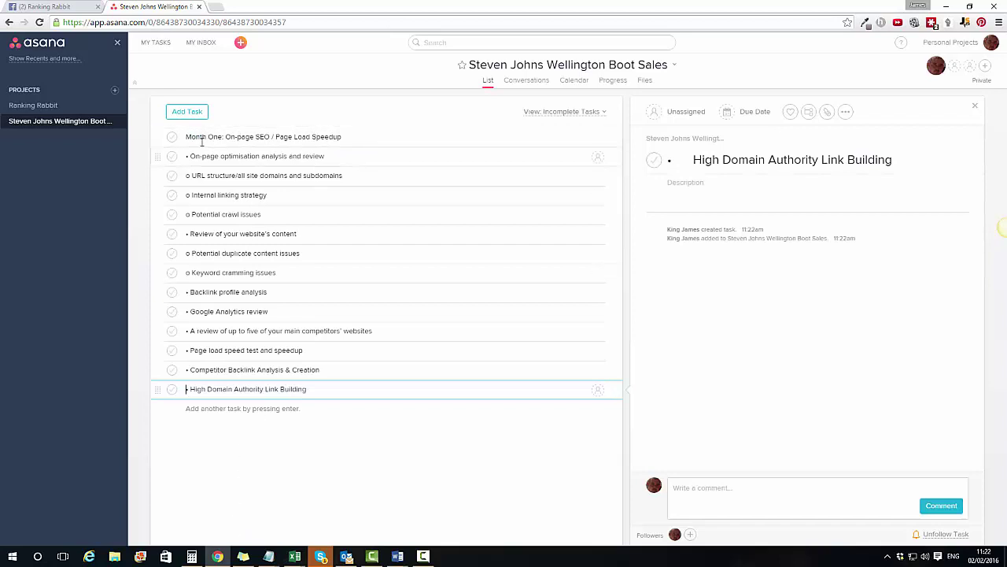
pyautogui.click(352, 488)
# Step: End the Month One On-page SEO / Page Load Speedup title with a colon to make it a section
pyautogui.click(356, 139)
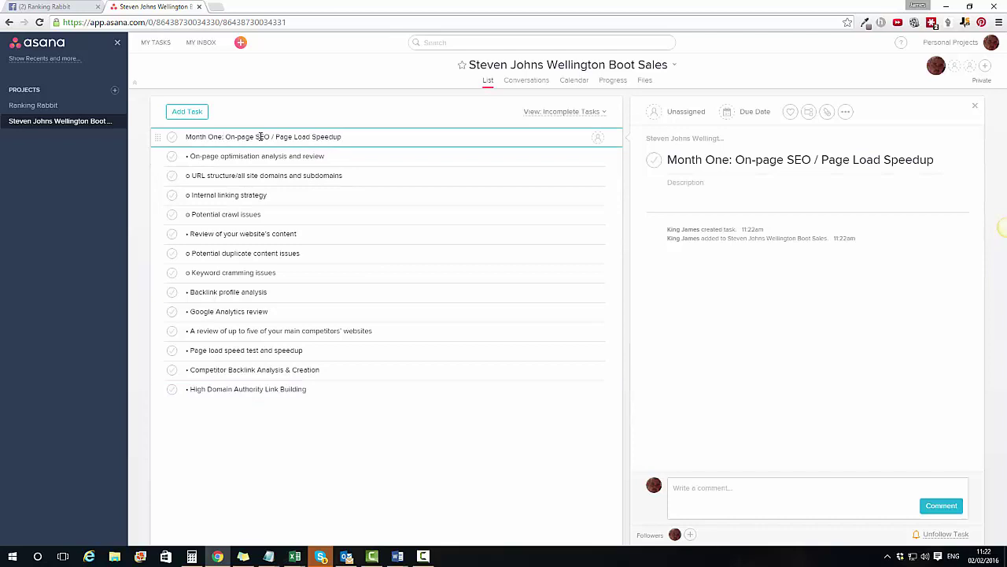
pyautogui.press('BackSpace')
pyautogui.click(362, 135)
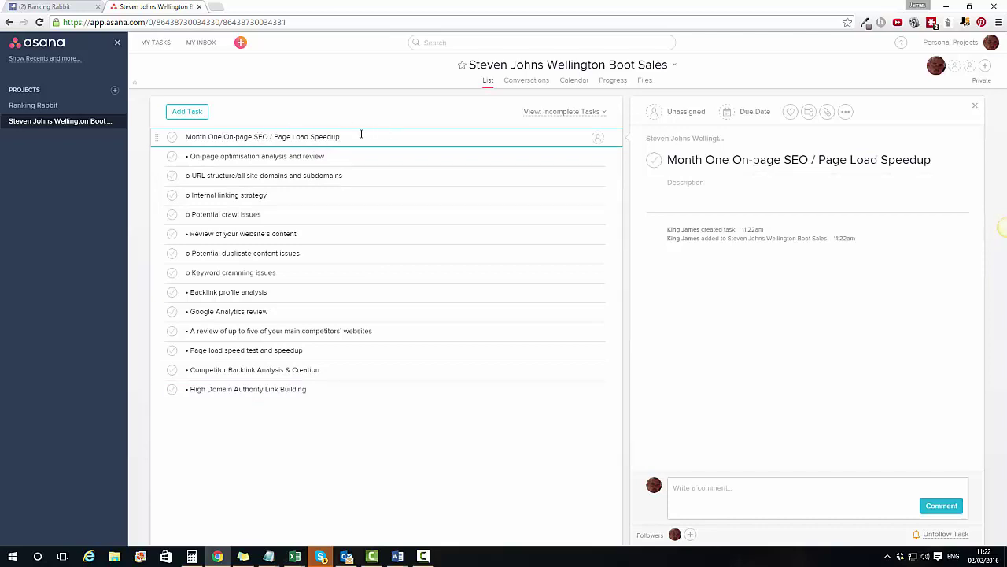
pyautogui.write(':')
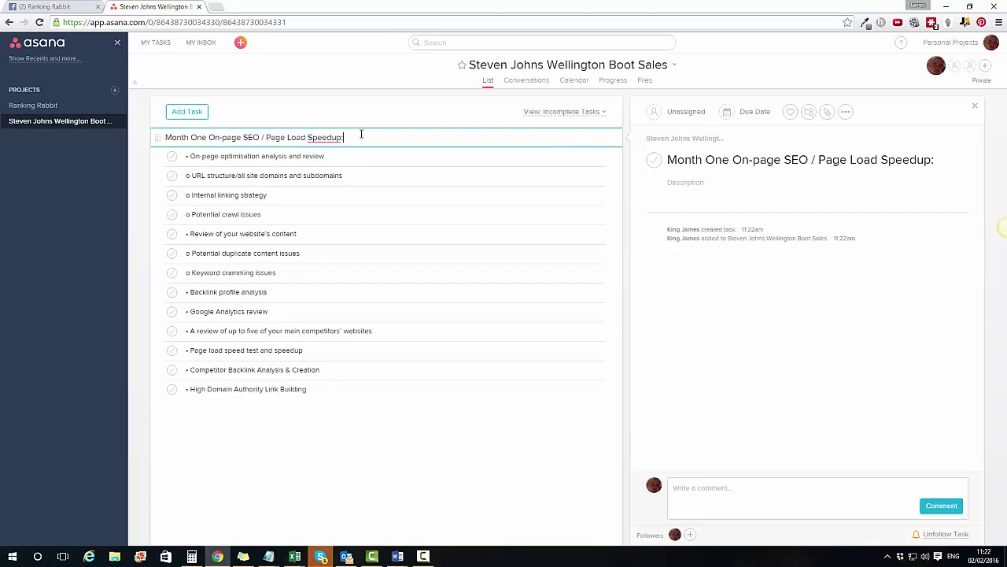
pyautogui.press('Return')
pyautogui.click(337, 133)
pyautogui.click(349, 455)
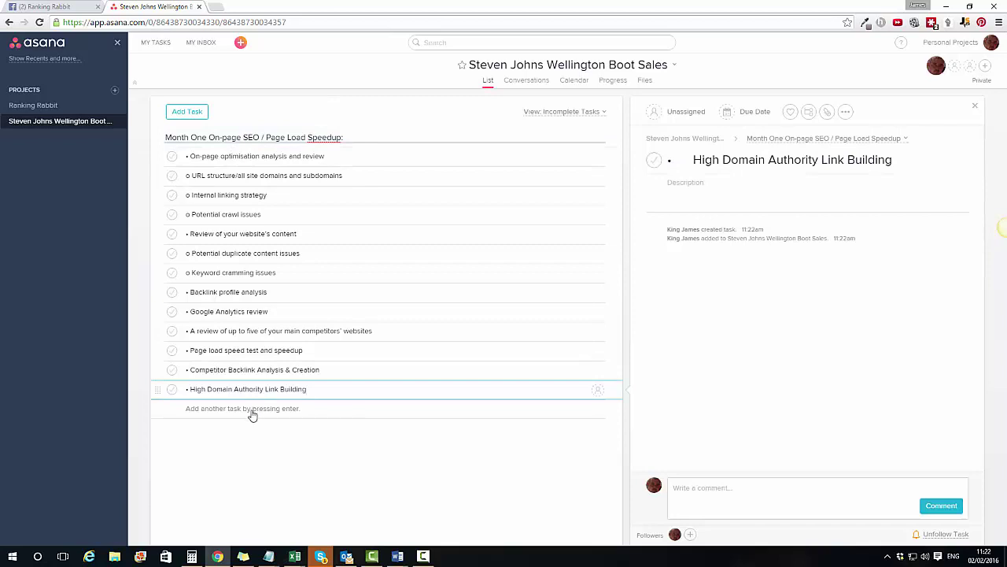
# Step: Paste the Month Two Social Media Stacking block as tasks and make its title a section
pyautogui.press('Return')
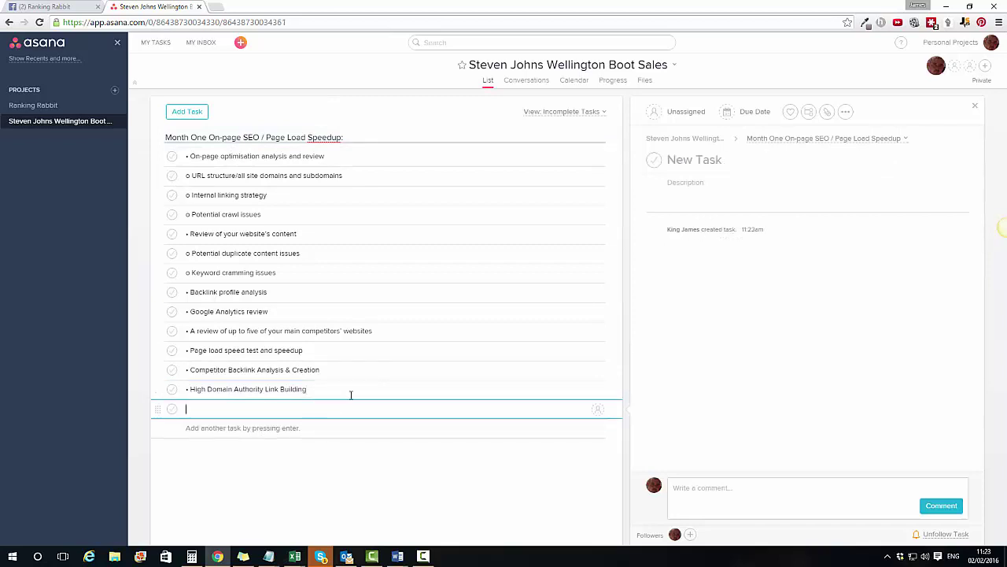
pyautogui.hotkey('alt', 'Tab')
pyautogui.moveTo(740, 443); pyautogui.dragTo(554, 389)
pyautogui.hotkey('alt', 'Tab')
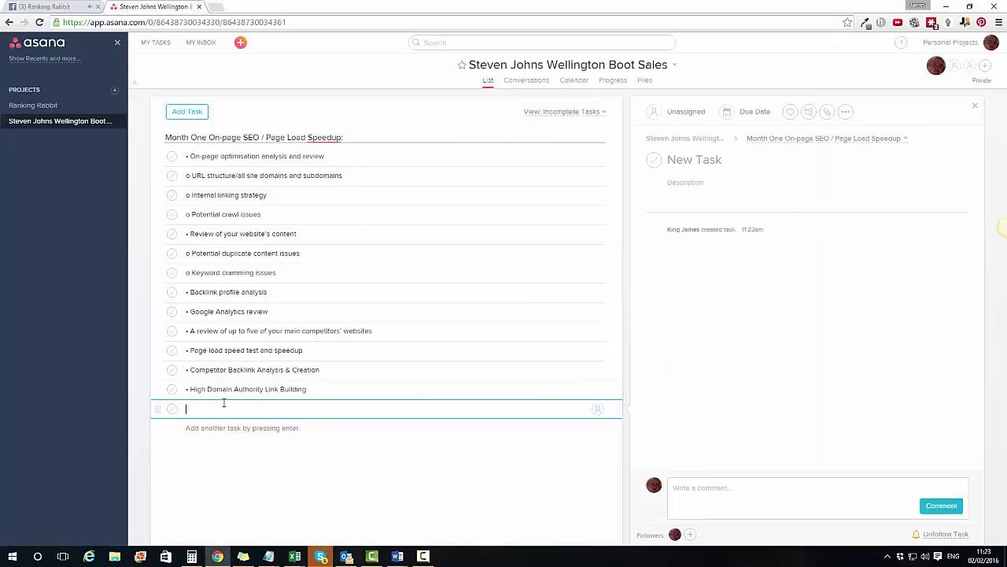
pyautogui.write('Month Two: Social Media Stacking • Create and Audit social media accounts for your brand o Ensure all accounts are SEO friendly o Ensure all accounts are interlinked o Ensure content syndication is setup across all social media platforms o High Domain Authority Link Building')
pyautogui.click(312, 407)
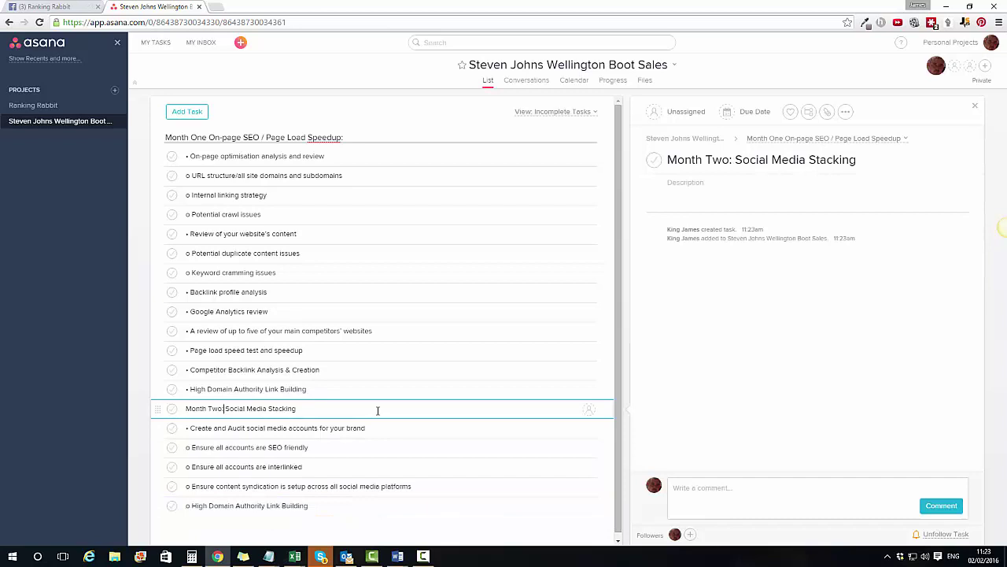
pyautogui.press('BackSpace')
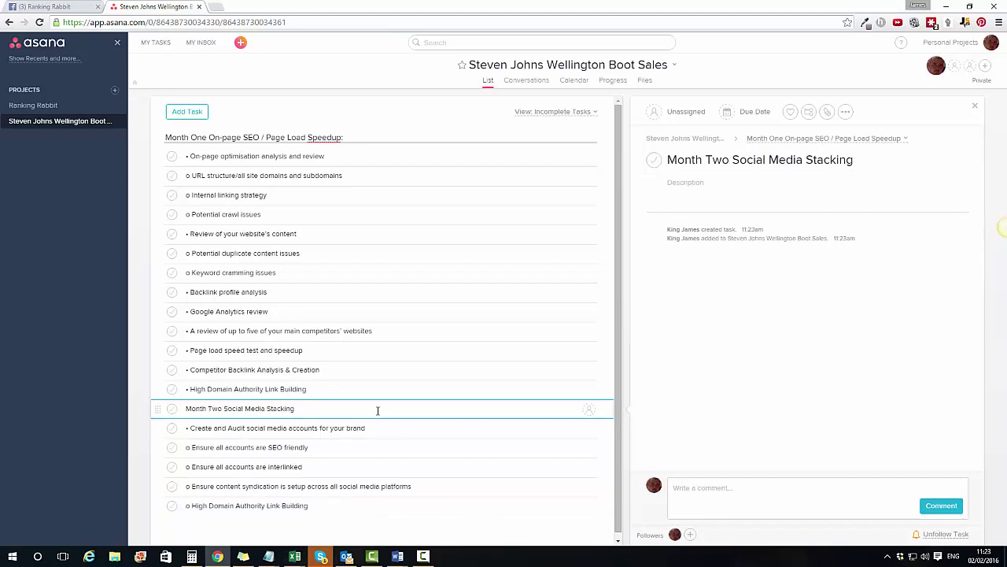
pyautogui.write(':')
pyautogui.click(353, 508)
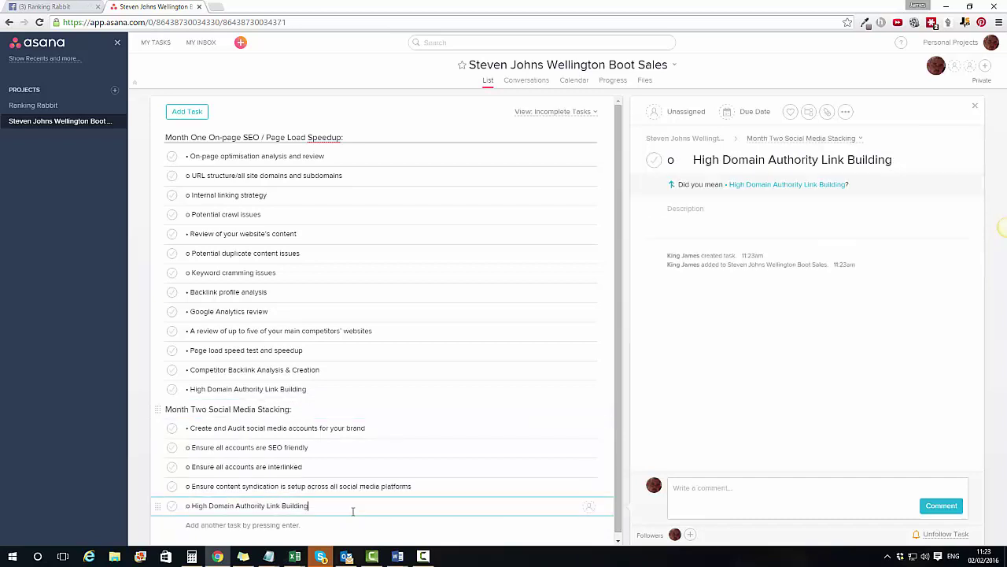
pyautogui.press('Return')
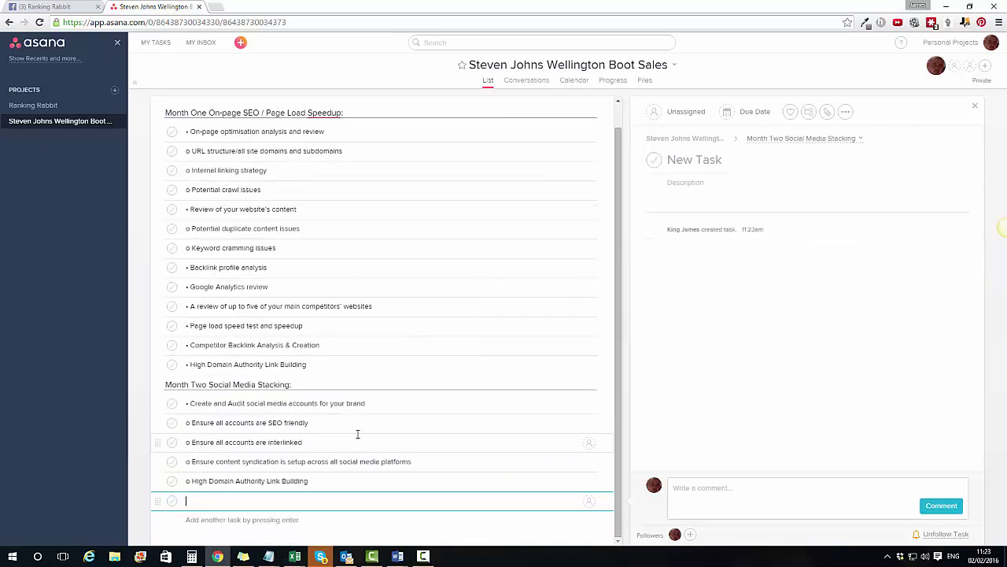
# Step: Copy the Month Three block from Word, paste it as tasks and make its title a section
pyautogui.hotkey('alt', 'Tab')
pyautogui.scroll(-2, 685, 457)
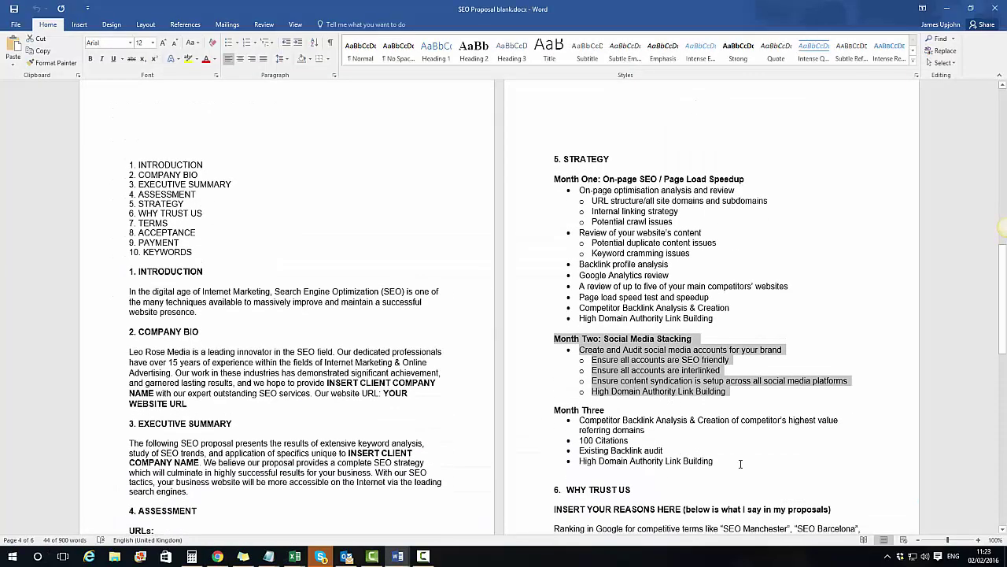
pyautogui.moveTo(740, 464); pyautogui.dragTo(554, 410)
pyautogui.hotkey('ctrl', 'c')
pyautogui.hotkey('alt', 'Tab')
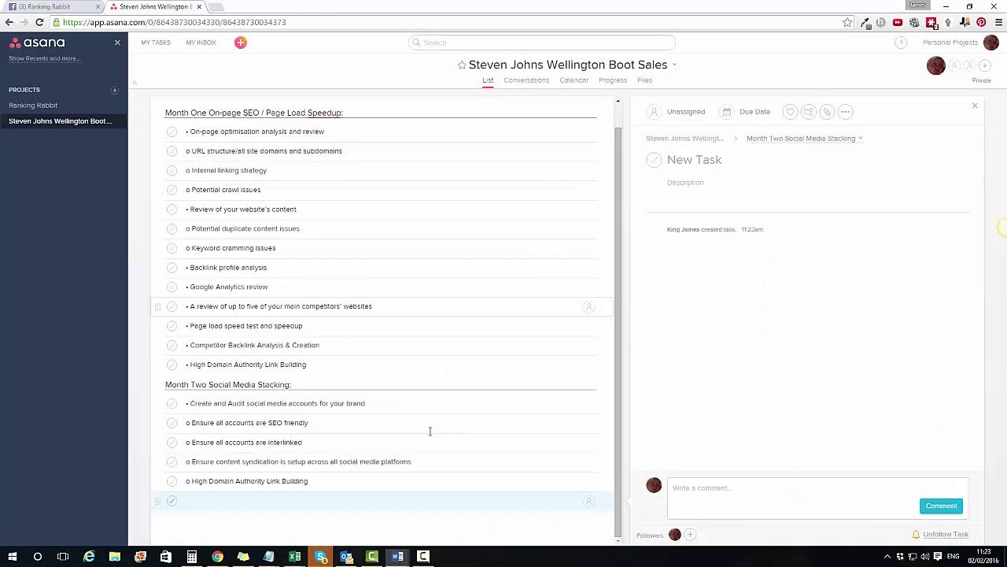
pyautogui.hotkey('ctrl', 'v')
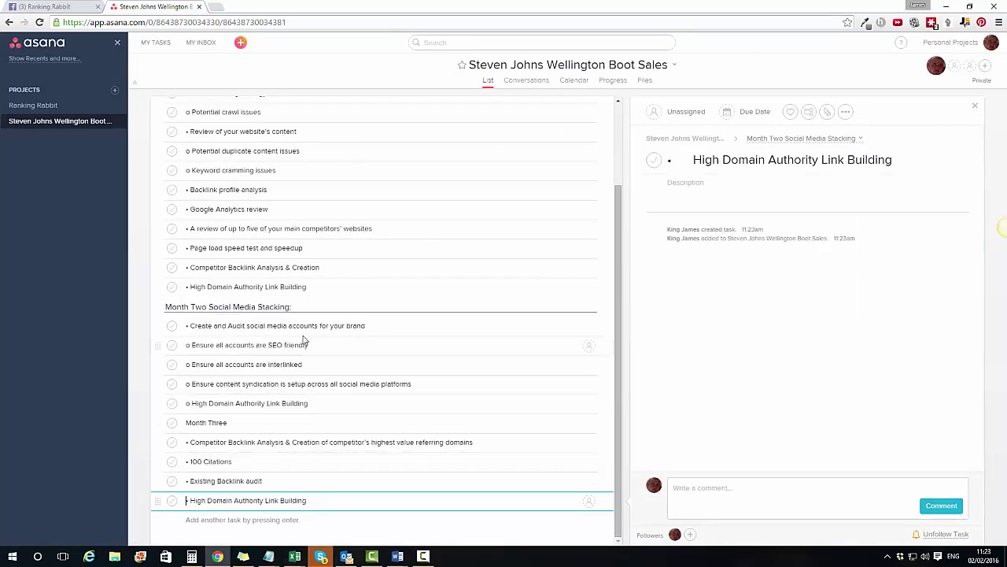
pyautogui.click(254, 422)
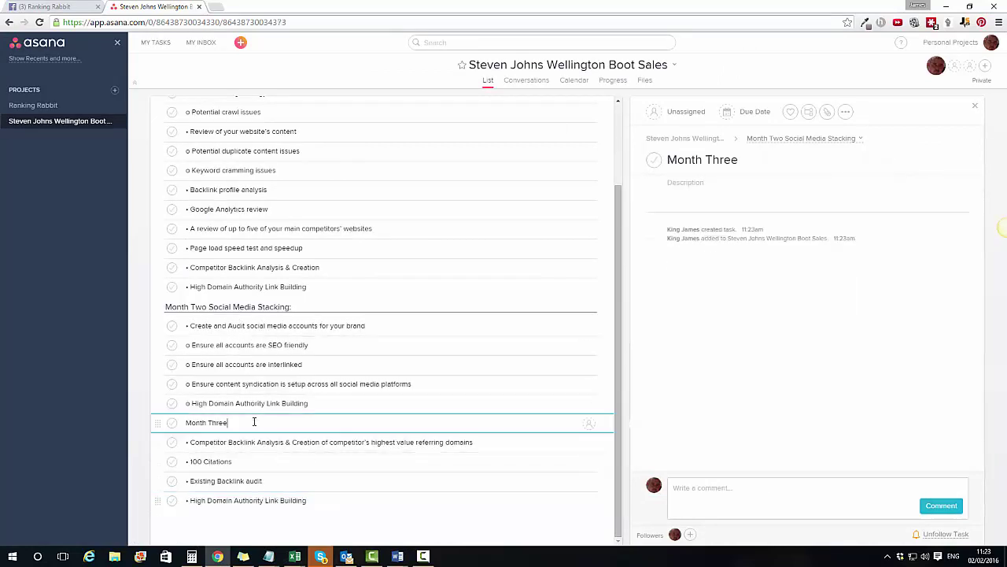
pyautogui.write(':')
pyautogui.press('Return')
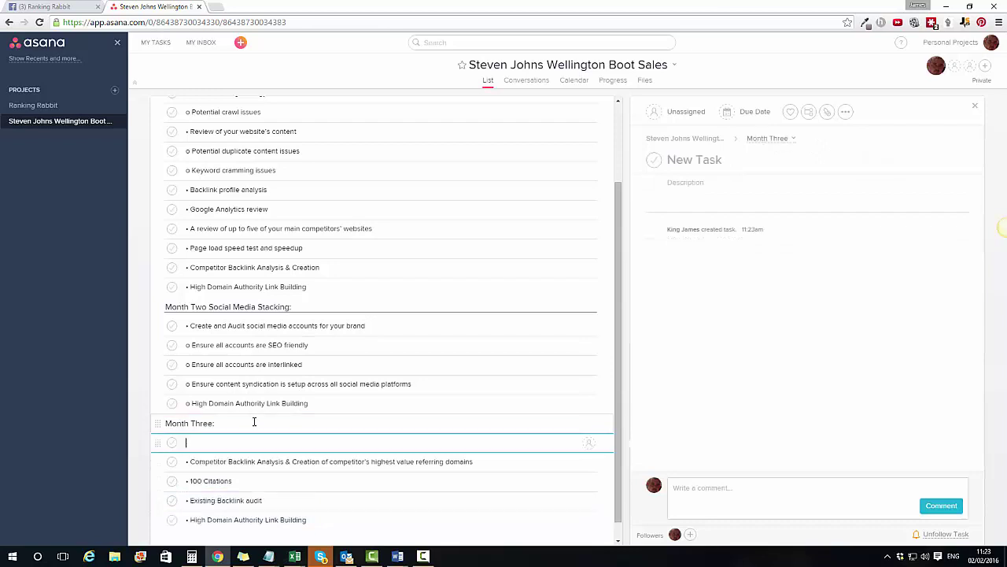
pyautogui.press('BackSpace')
# Step: Assign the On-page optimisation analysis and review task to yourself
pyautogui.click(420, 535)
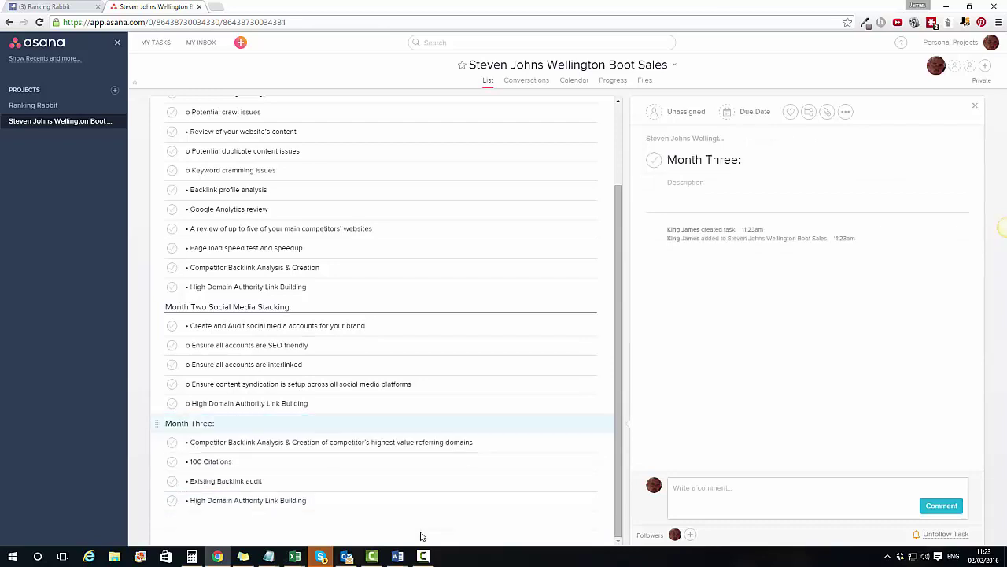
pyautogui.scroll(2, 458, 367)
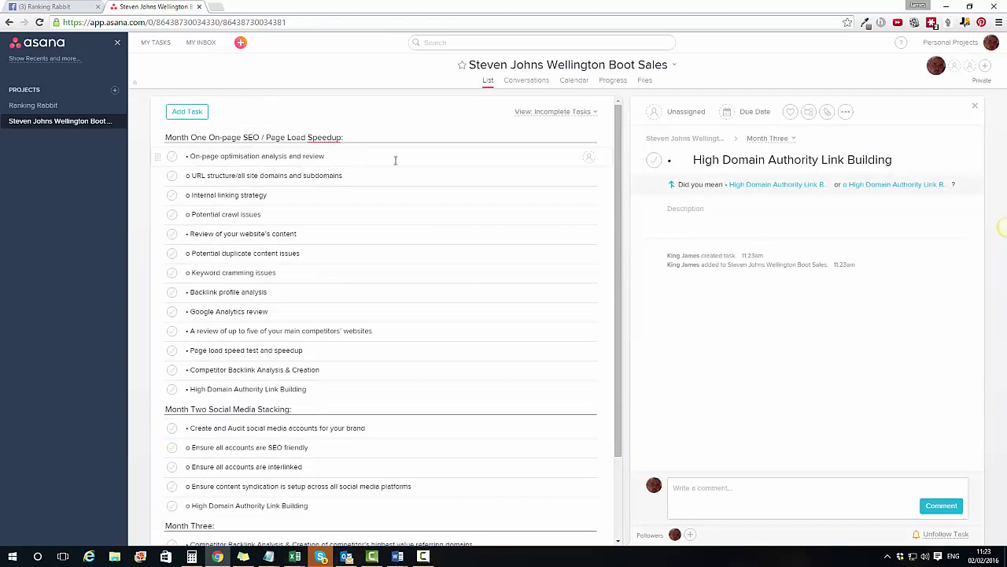
pyautogui.click(589, 160)
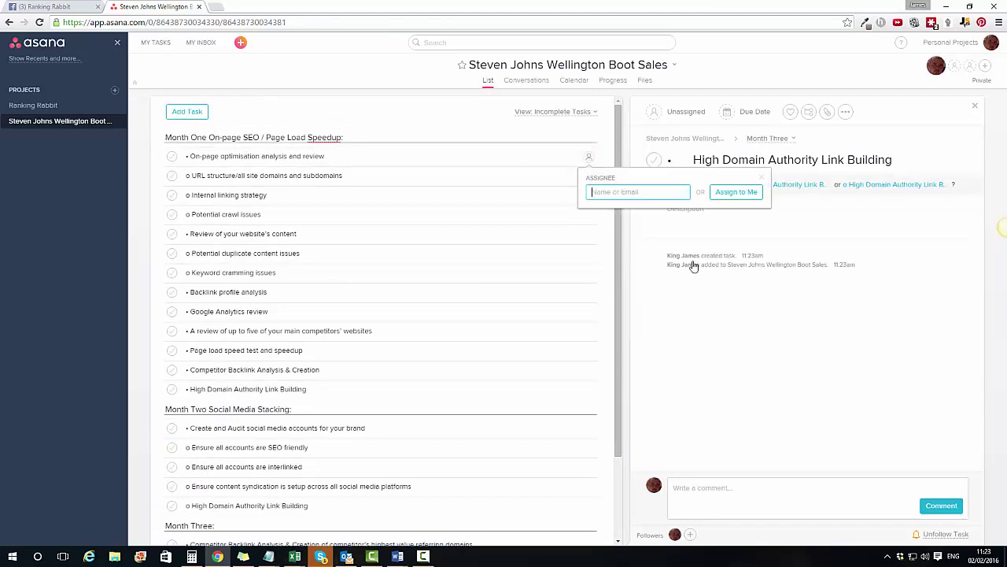
pyautogui.click(733, 193)
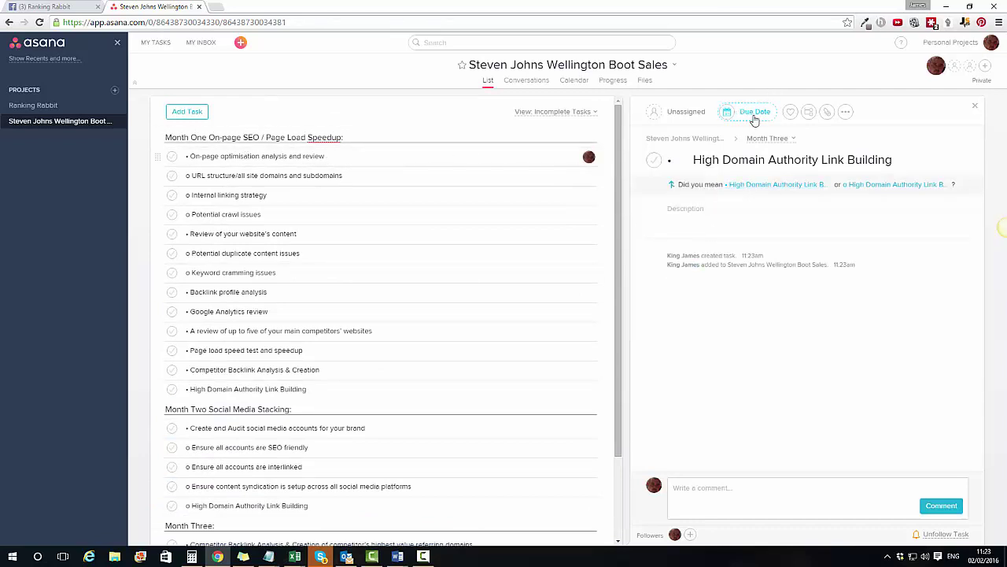
# Step: Set the High Domain Authority Link Building task's due date to Friday 5 February
pyautogui.click(753, 111)
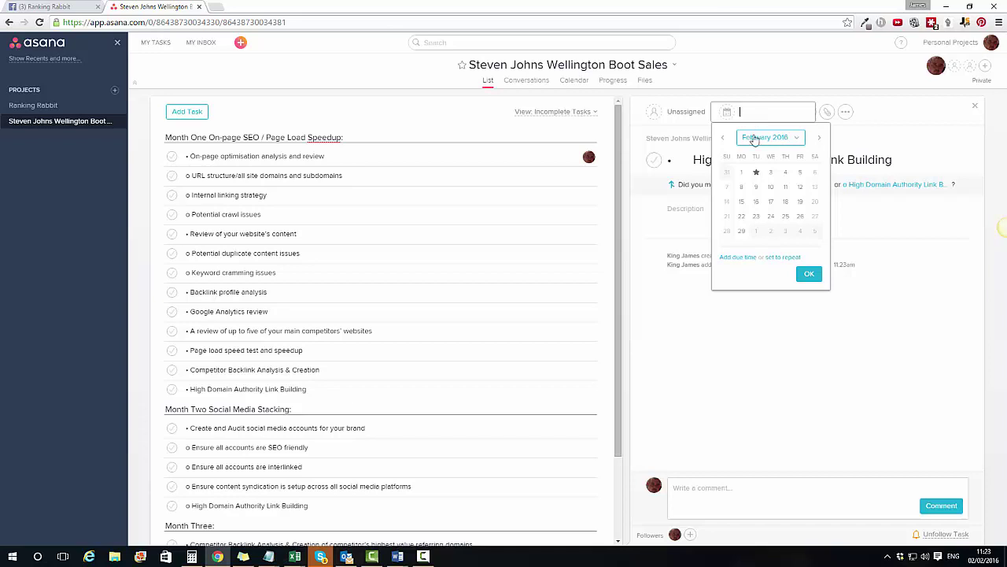
pyautogui.click(798, 173)
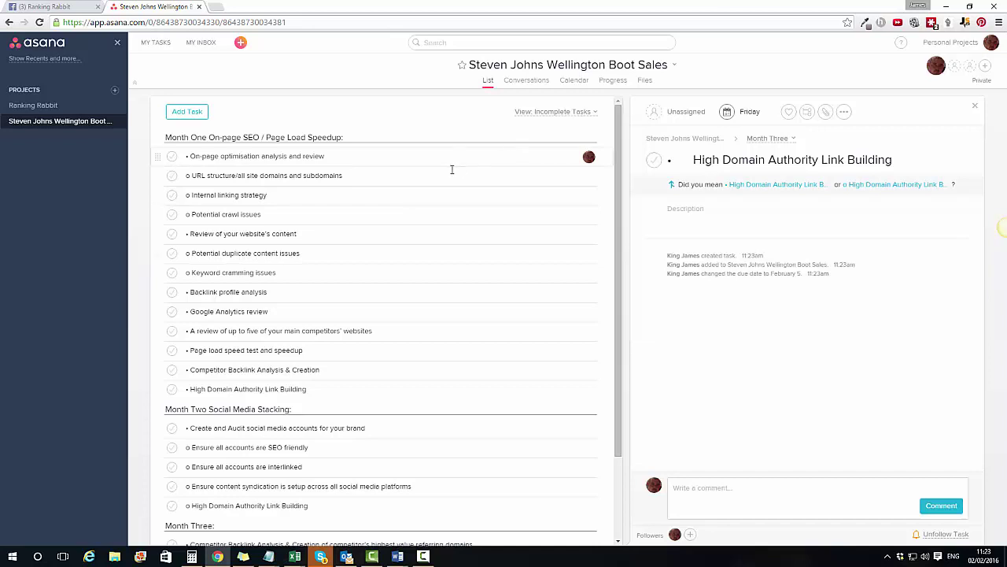
pyautogui.click(588, 176)
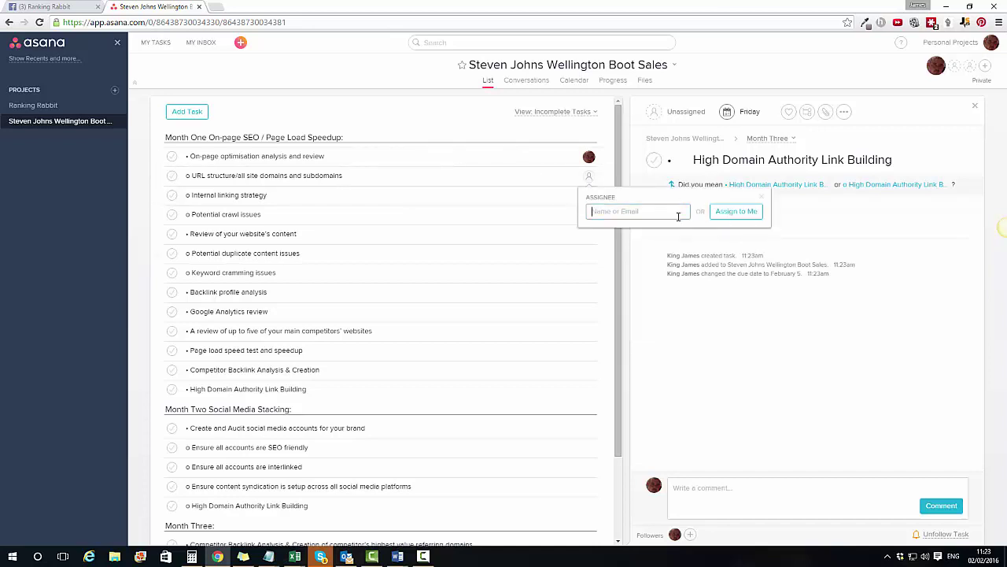
pyautogui.click(756, 73)
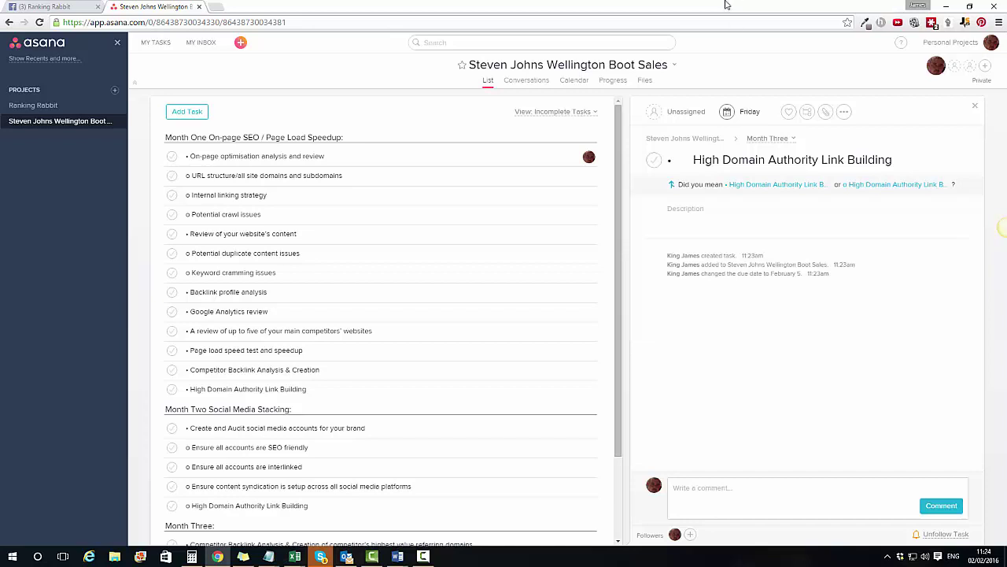
pyautogui.click(771, 494)
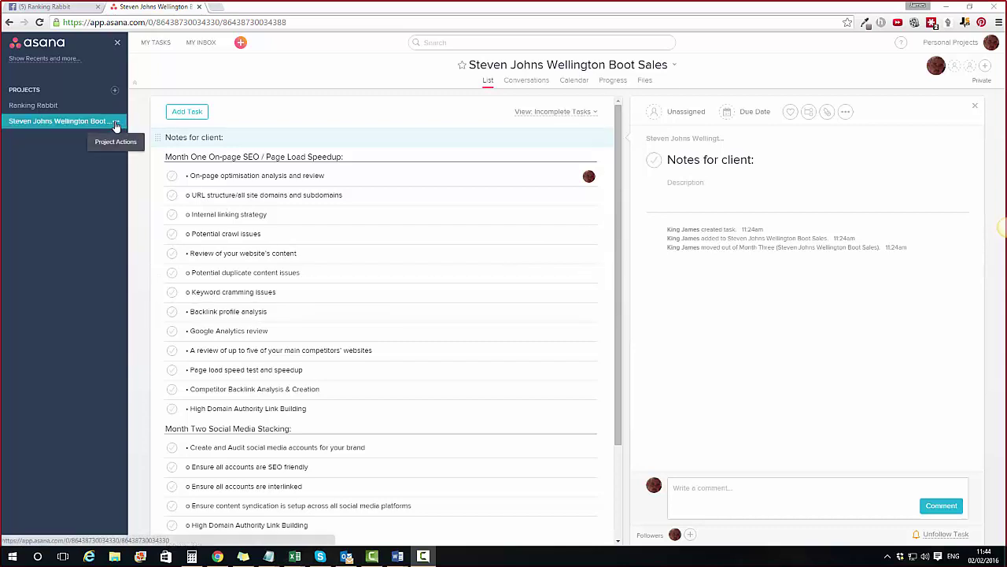
# Step: Set the project's highlight colour to pink and choose Use as a Template (Copy Project)
pyautogui.click(115, 125)
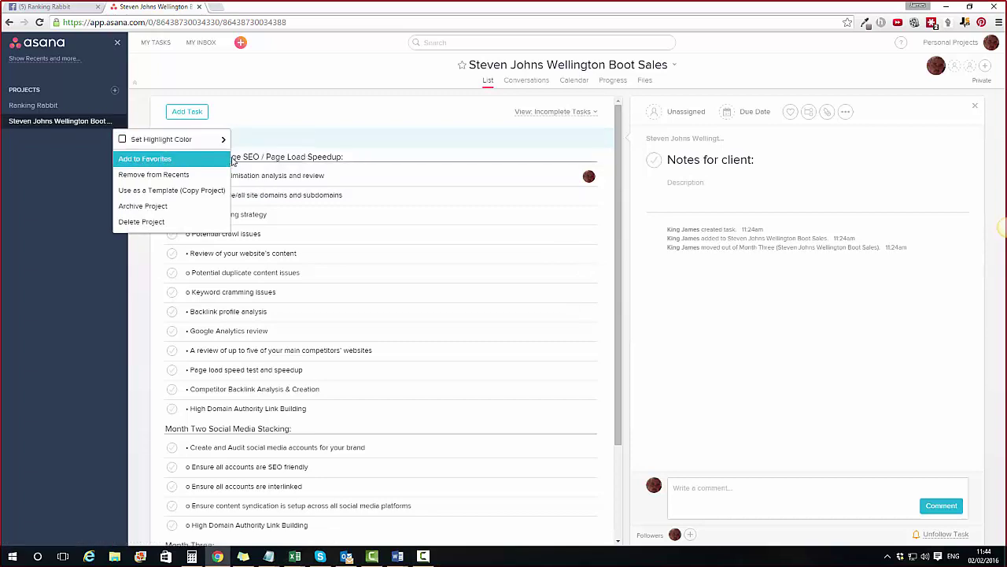
pyautogui.moveTo(204, 147)
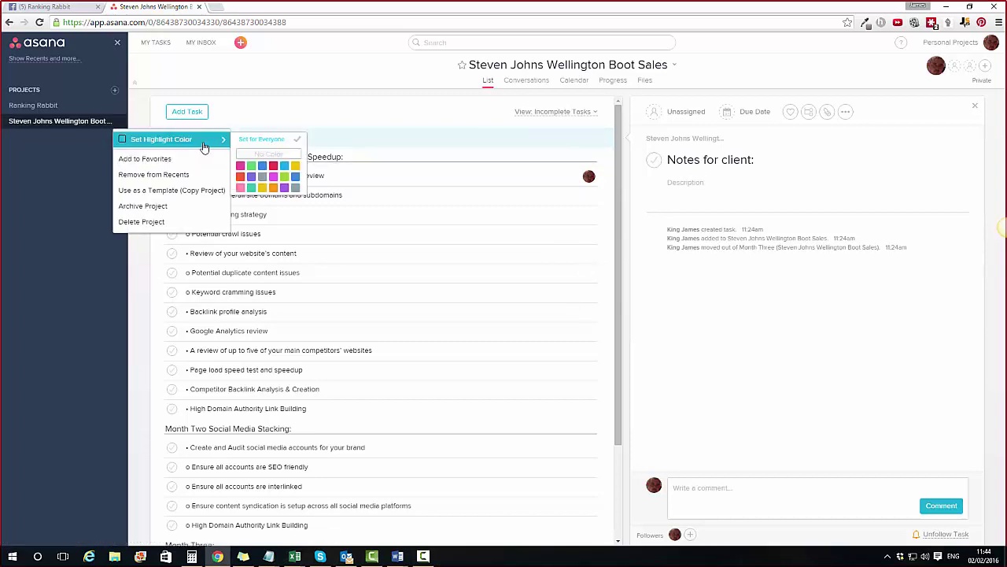
pyautogui.click(240, 166)
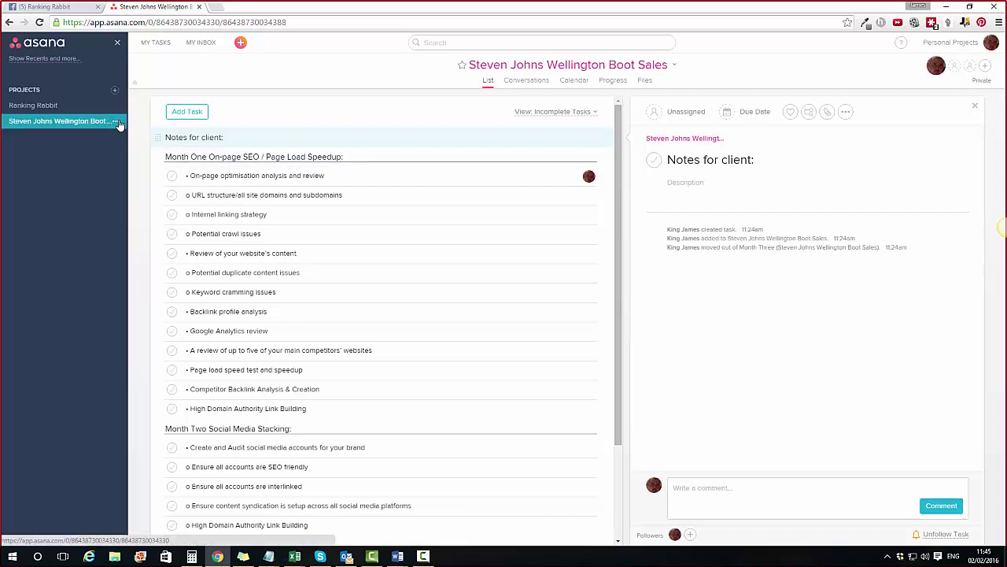
pyautogui.click(118, 123)
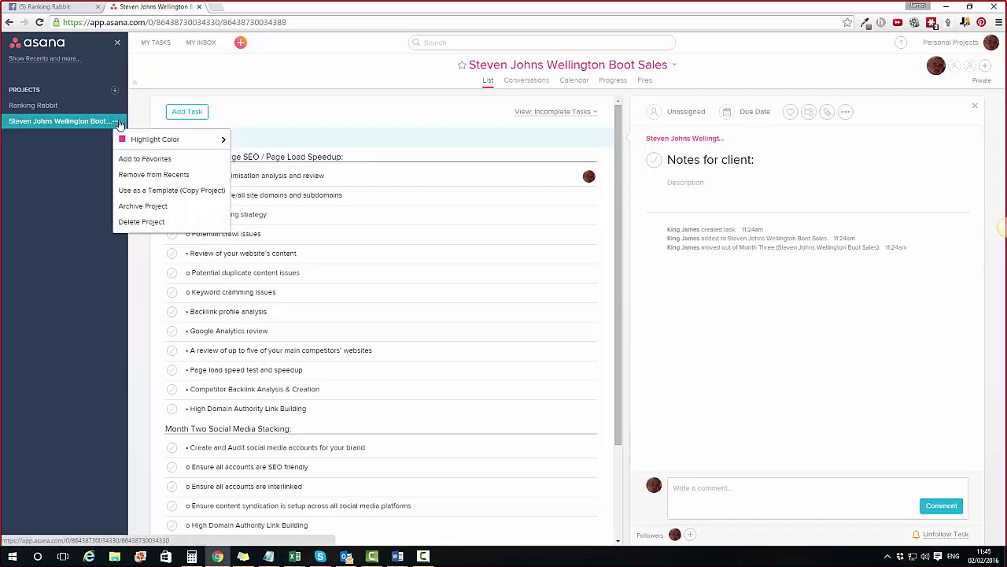
pyautogui.click(150, 192)
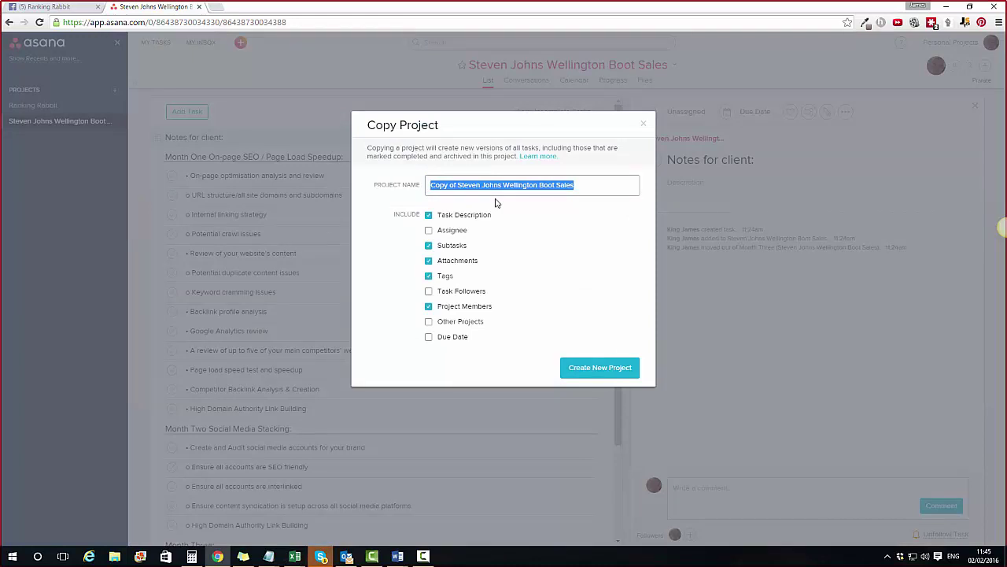
# Step: Copy the project as 'Jons Best Fishing Shop' with assignees and task descriptions but no attachments
pyautogui.write('Jons Best')
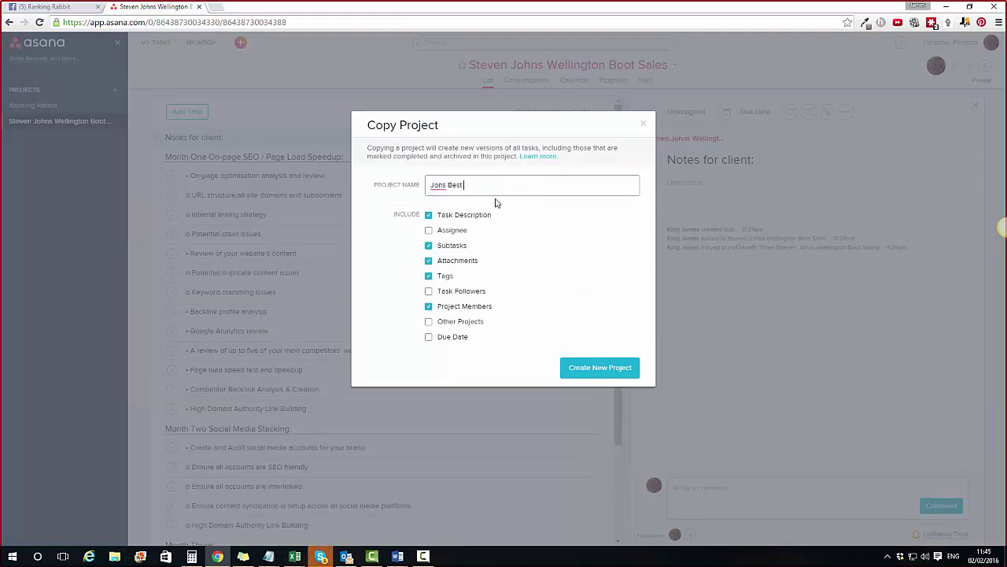
pyautogui.write(' Fishing Shop')
pyautogui.click(429, 230)
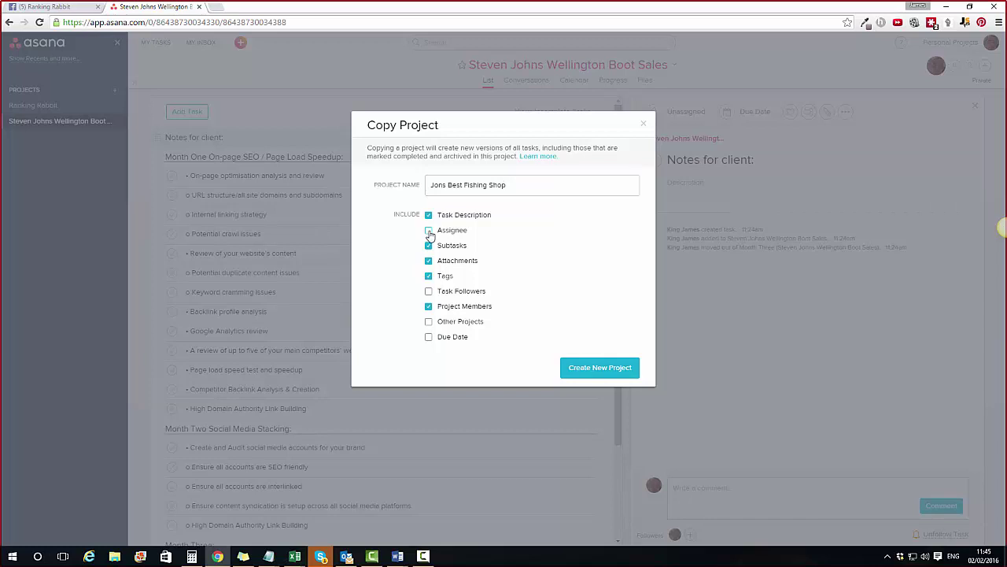
pyautogui.click(429, 217)
pyautogui.moveTo(441, 230)
pyautogui.mouseDown()
pyautogui.moveTo(486, 236)
pyautogui.moveTo(446, 246)
pyautogui.mouseUp()
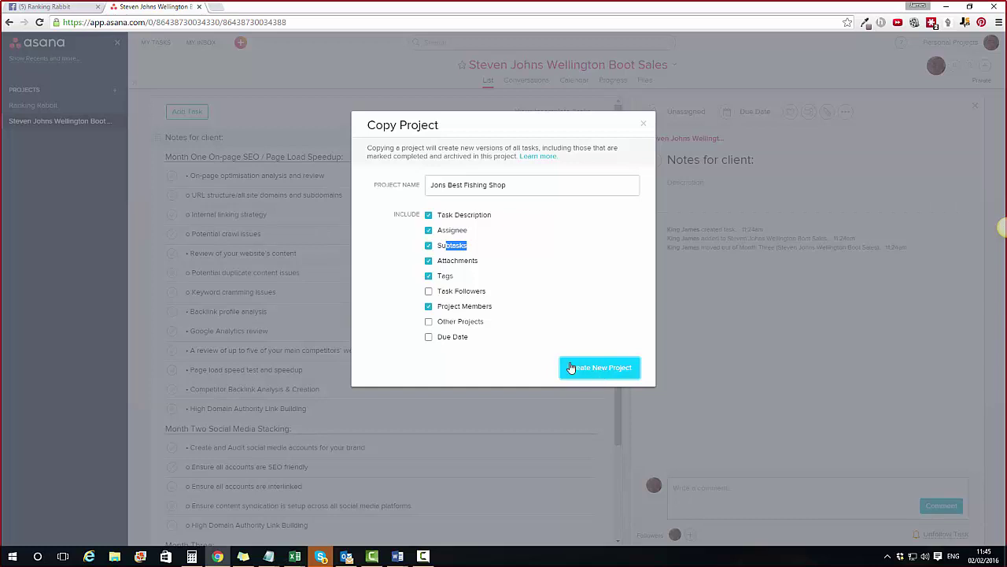
pyautogui.click(429, 261)
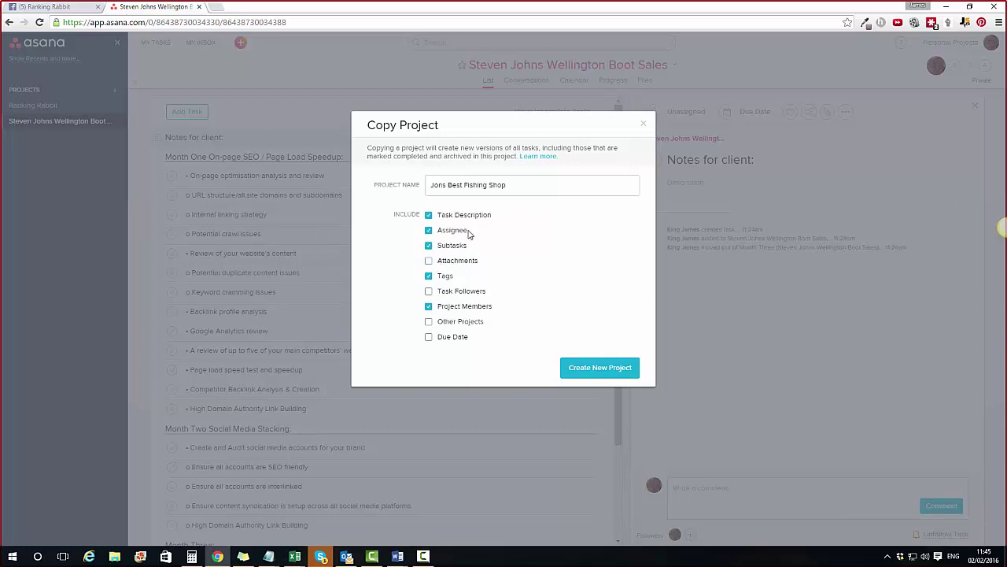
pyautogui.moveTo(470, 234); pyautogui.dragTo(438, 229)
pyautogui.moveTo(493, 215); pyautogui.dragTo(460, 211)
pyautogui.moveTo(471, 246); pyautogui.dragTo(451, 245)
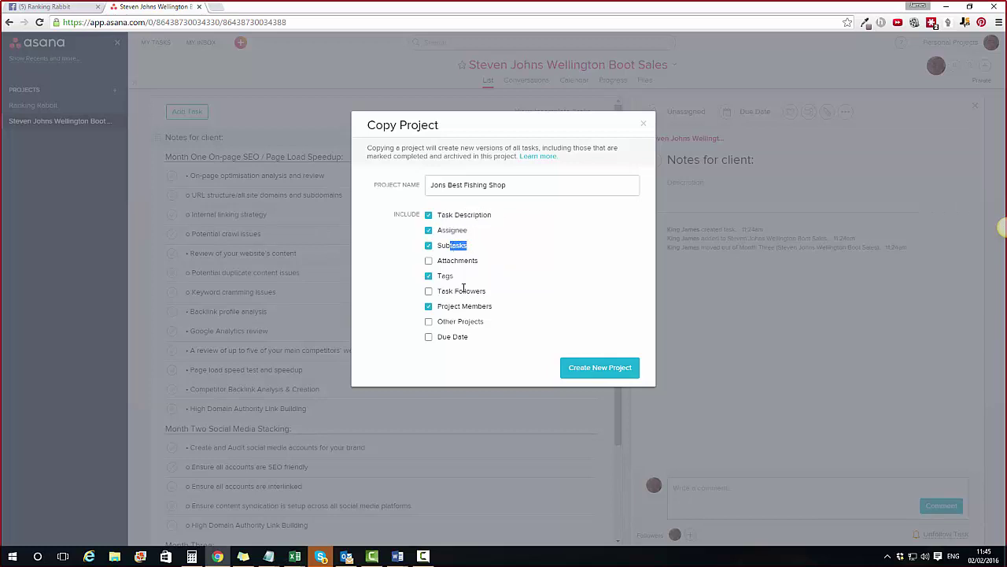
pyautogui.click(600, 369)
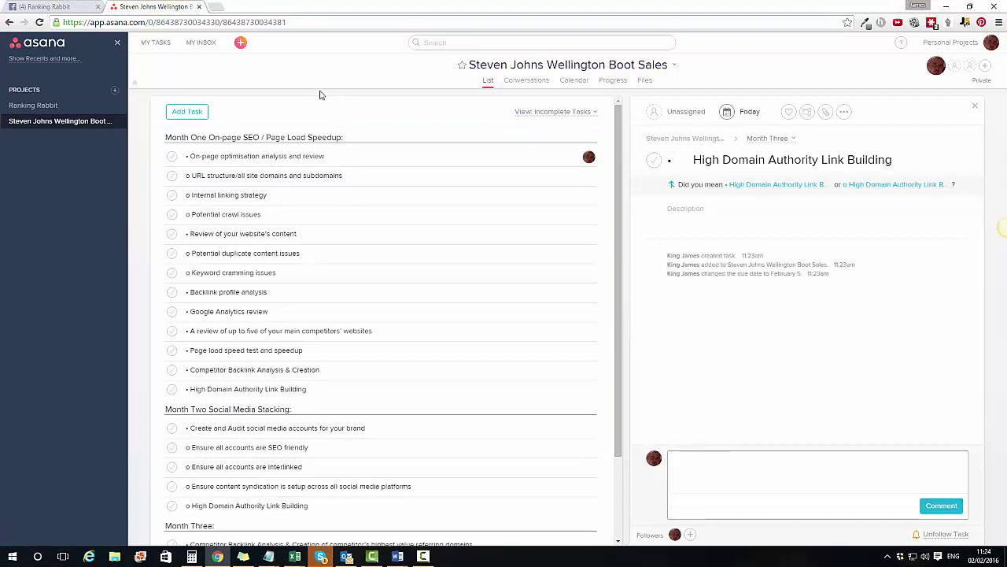
# Step: Add a 'Notes for client:' section and drag it above Month One at the top
pyautogui.moveTo(196, 114)
pyautogui.click(240, 112)
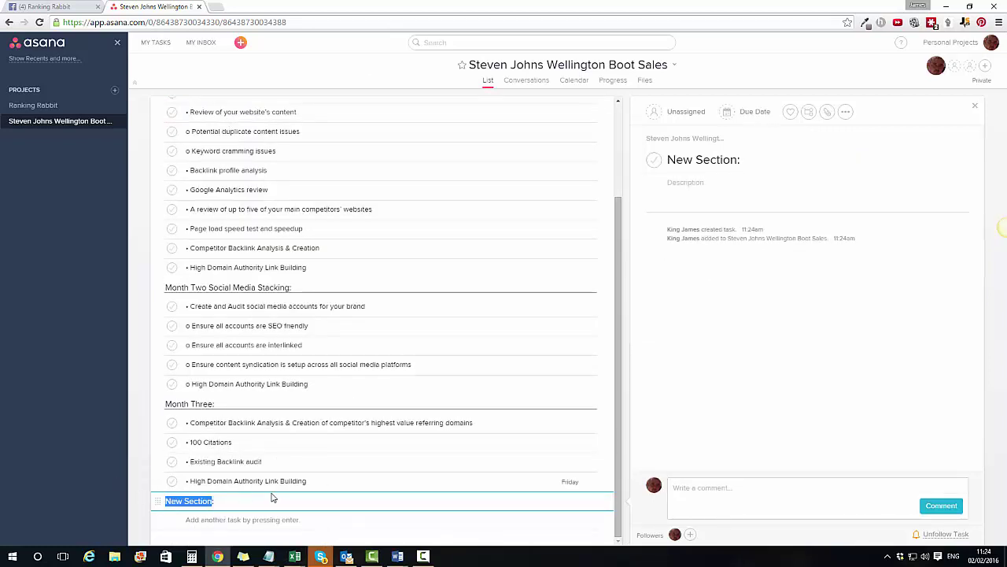
pyautogui.write('Notes for')
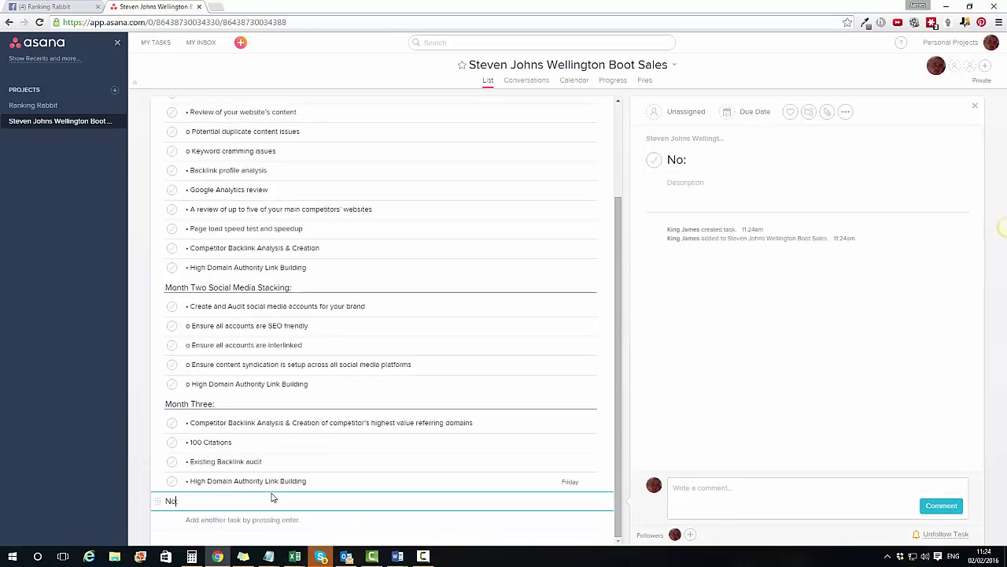
pyautogui.write(' client:')
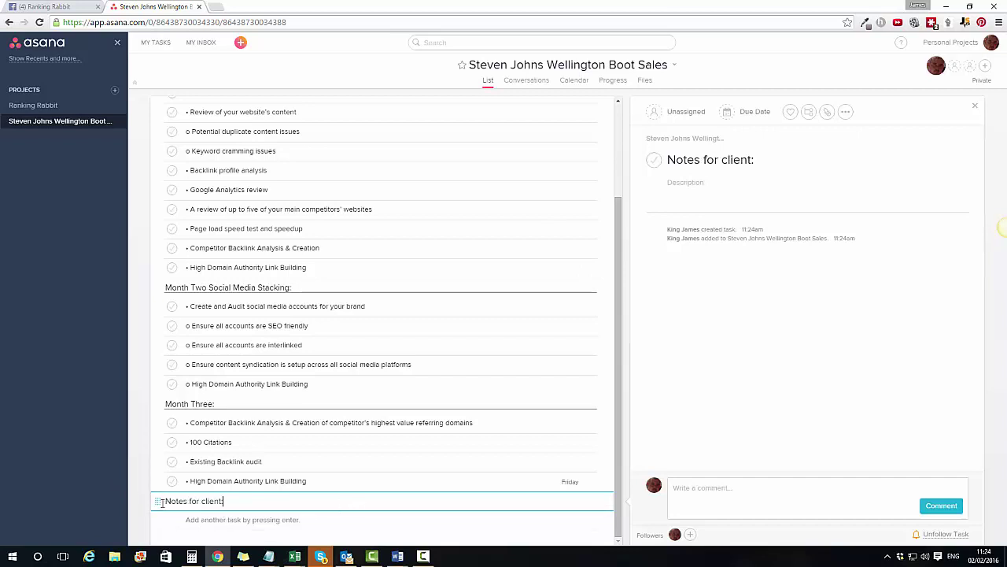
pyautogui.moveTo(157, 501); pyautogui.dragTo(161, 132)
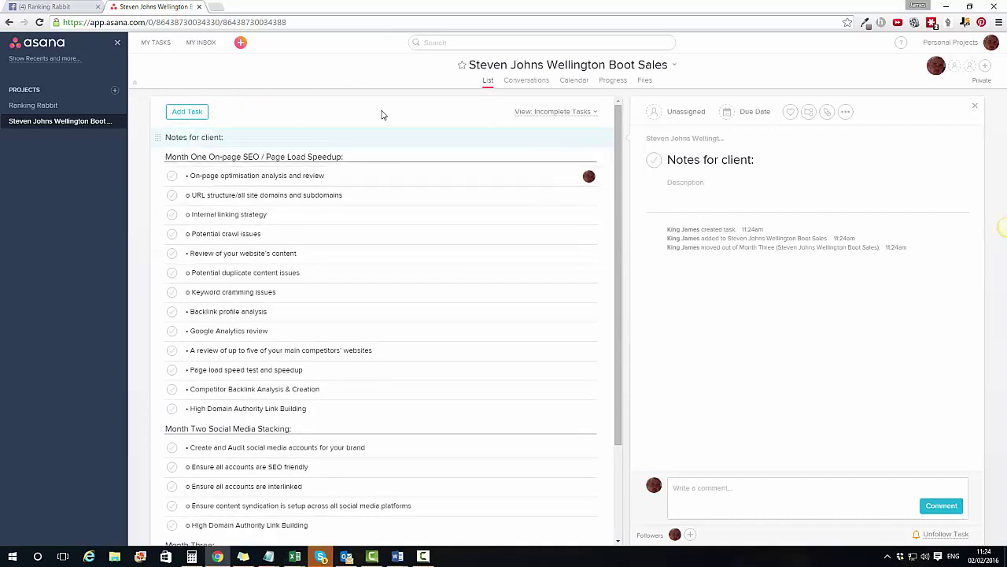
# Step: Bring up the section's attachment options, then find and open Requirements-Document-v3.xlsx
pyautogui.click(828, 113)
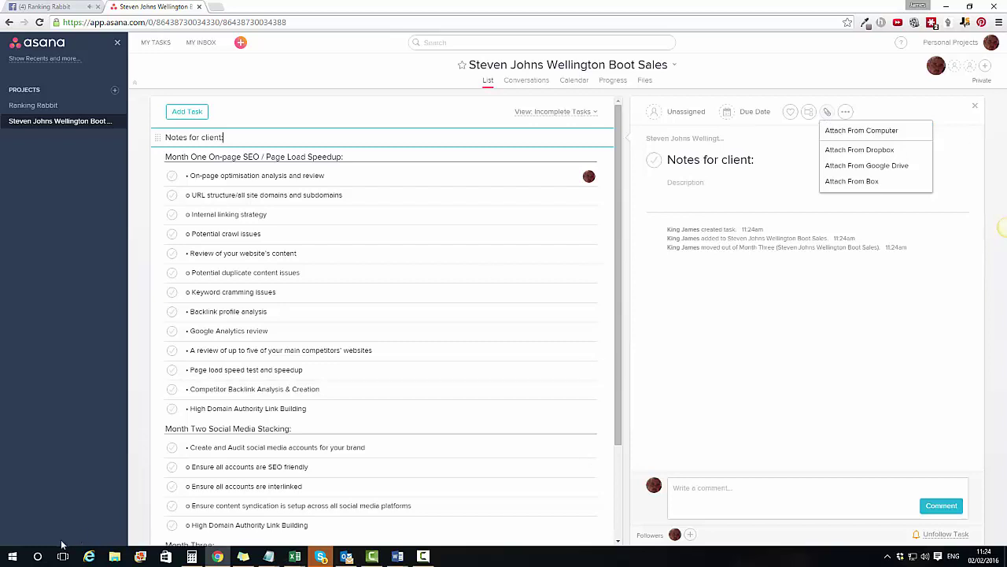
pyautogui.click(37, 556)
pyautogui.write('rw')
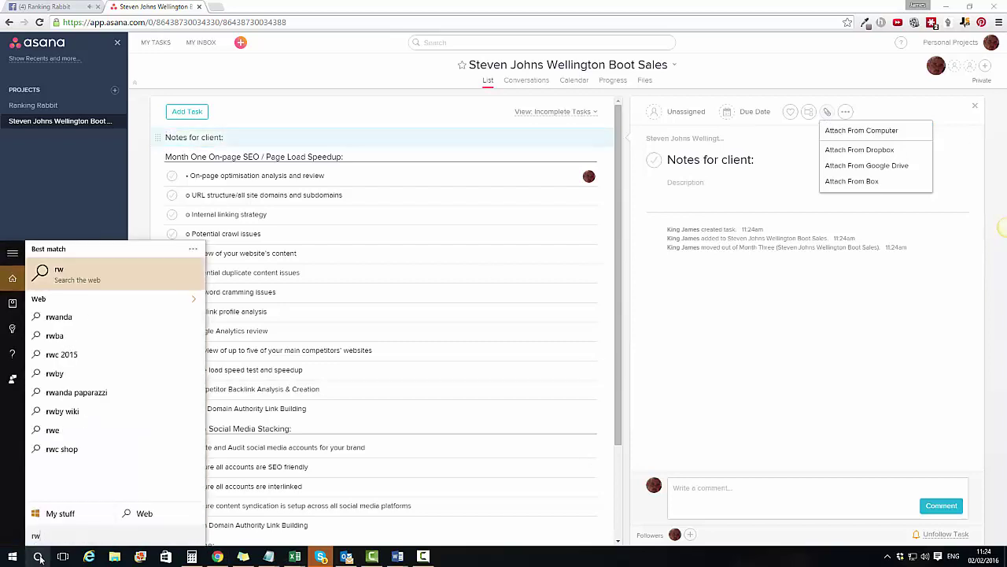
pyautogui.write('equi')
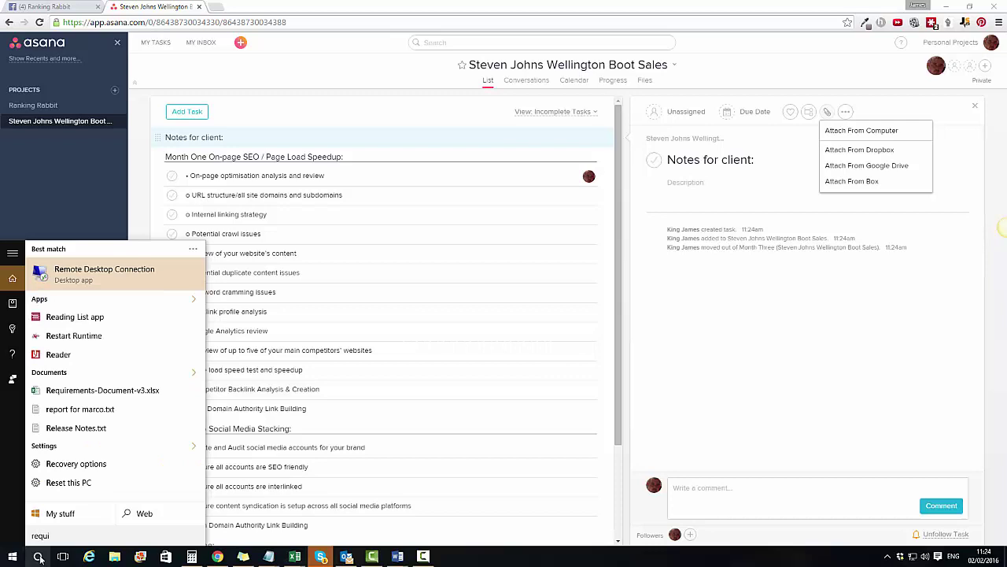
pyautogui.write('rtements')
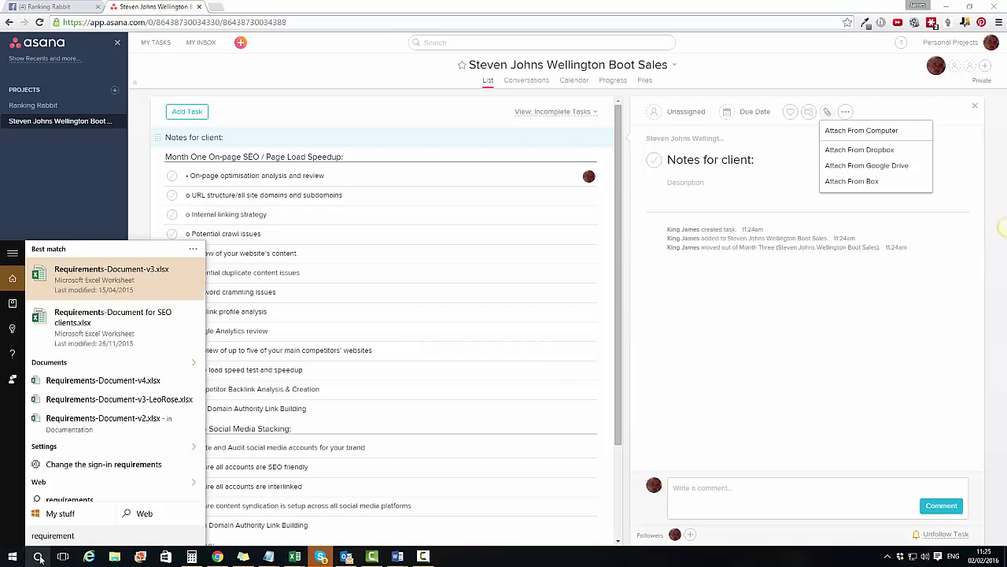
pyautogui.click(147, 297)
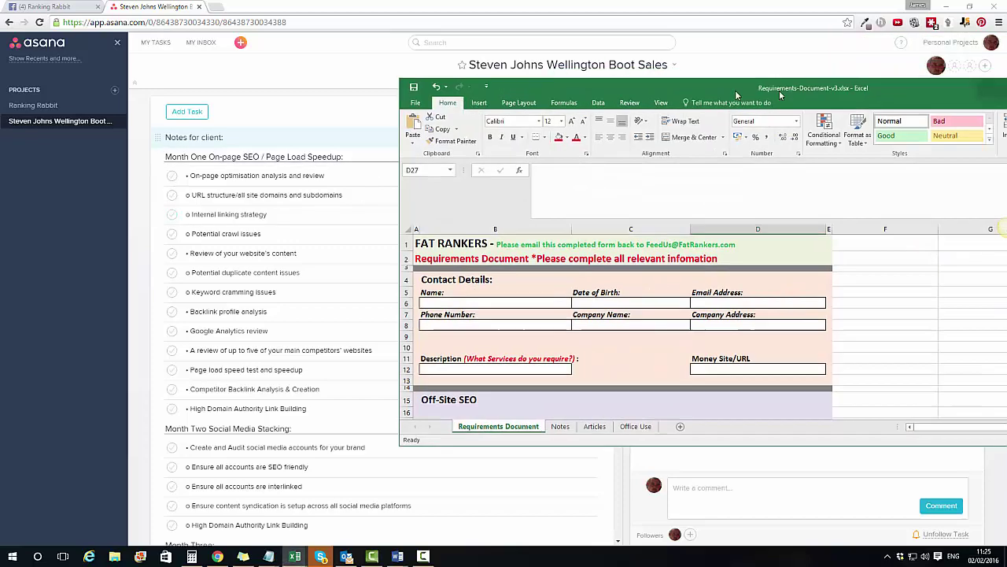
# Step: Maximize Excel and delete rows 15–25 holding the Magic Submitter Campaigns and PBNs sections
pyautogui.click(886, 88)
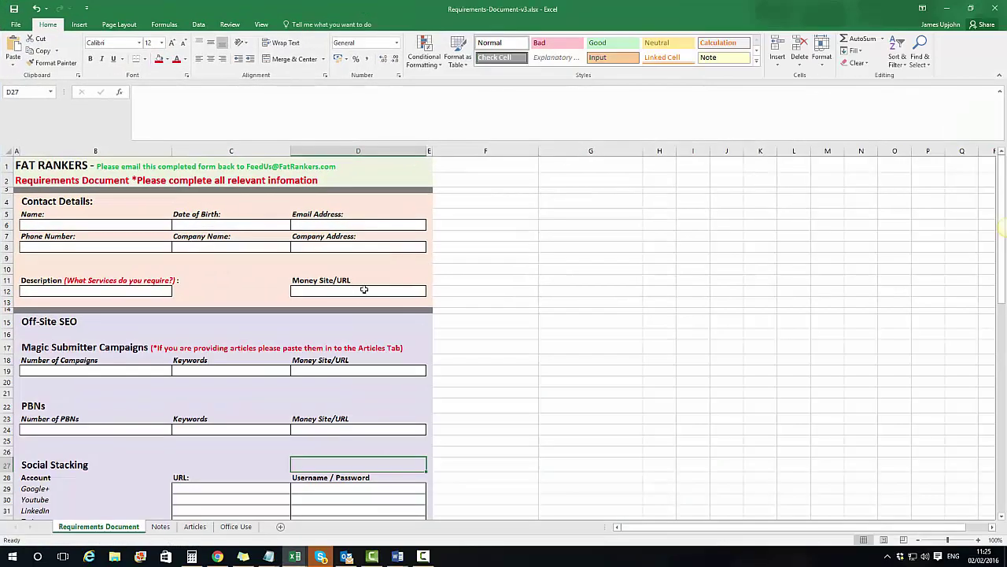
pyautogui.moveTo(115, 226); pyautogui.dragTo(376, 290)
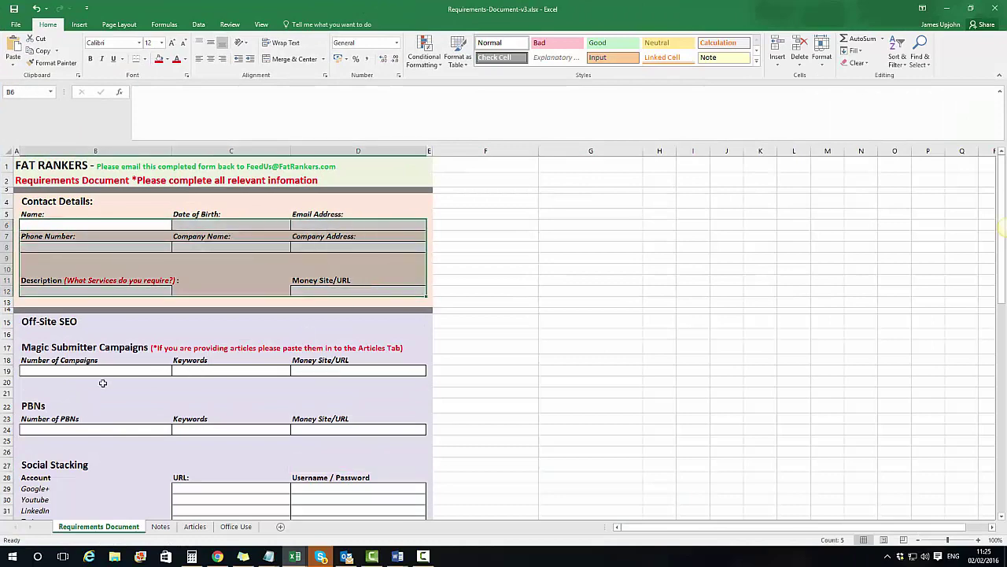
pyautogui.scroll(-5, 111, 370)
pyautogui.scroll(3, 122, 299)
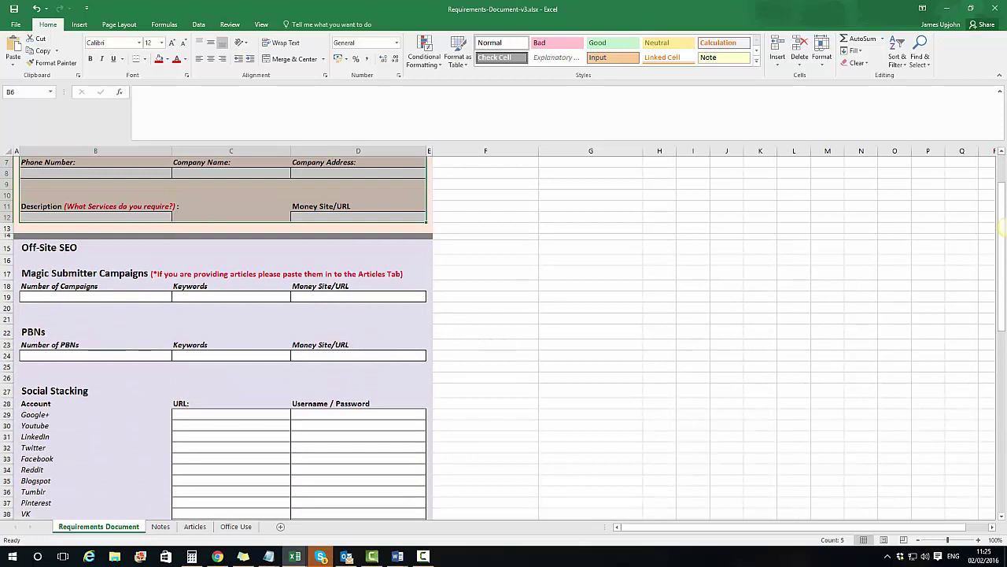
pyautogui.moveTo(6, 247); pyautogui.dragTo(119, 359)
pyautogui.rightClick(241, 322)
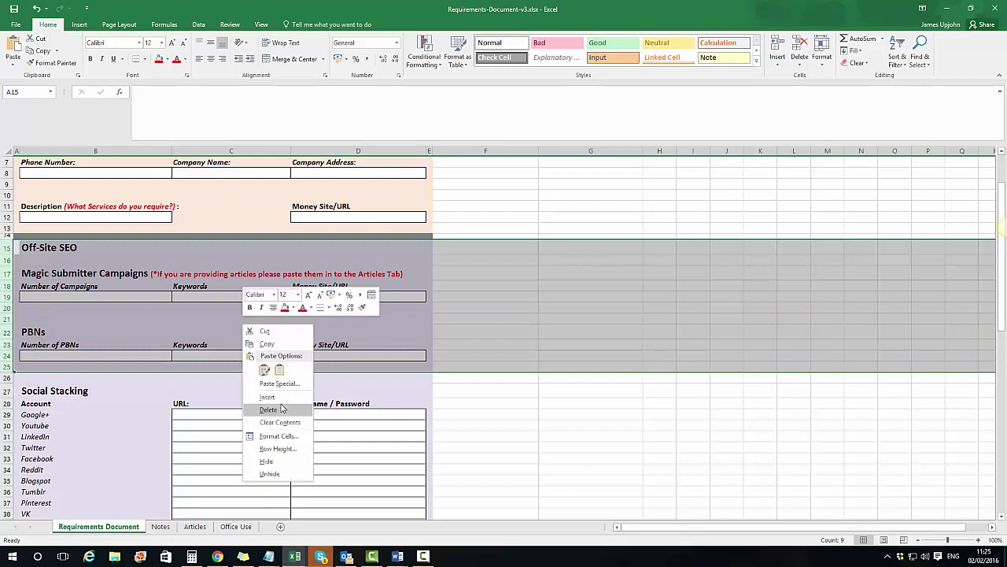
pyautogui.click(264, 400)
# Step: Review the remaining Social Stacking, Domain Name, C/Panel and Hosting Company cells
pyautogui.scroll(2, 300, 289)
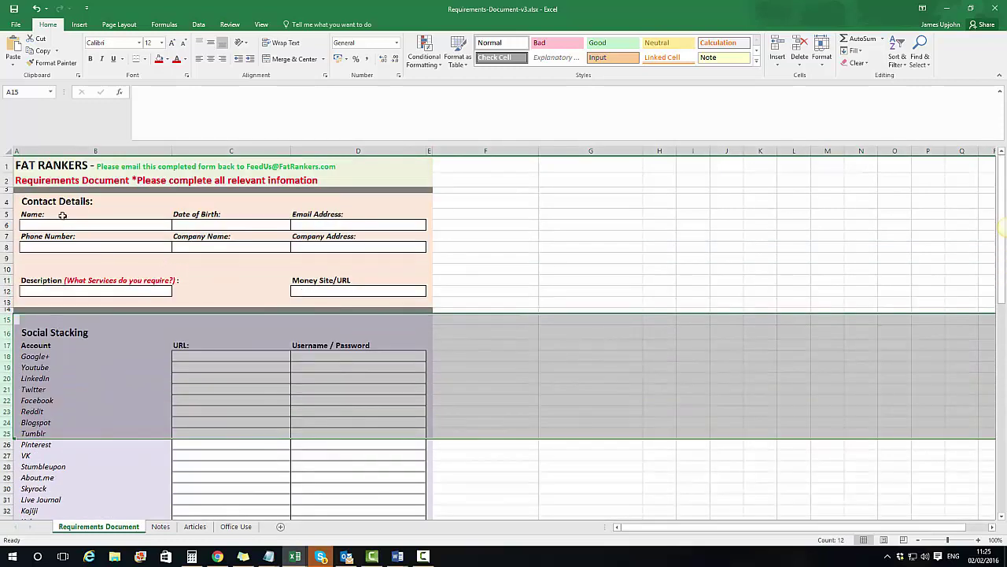
pyautogui.click(135, 355)
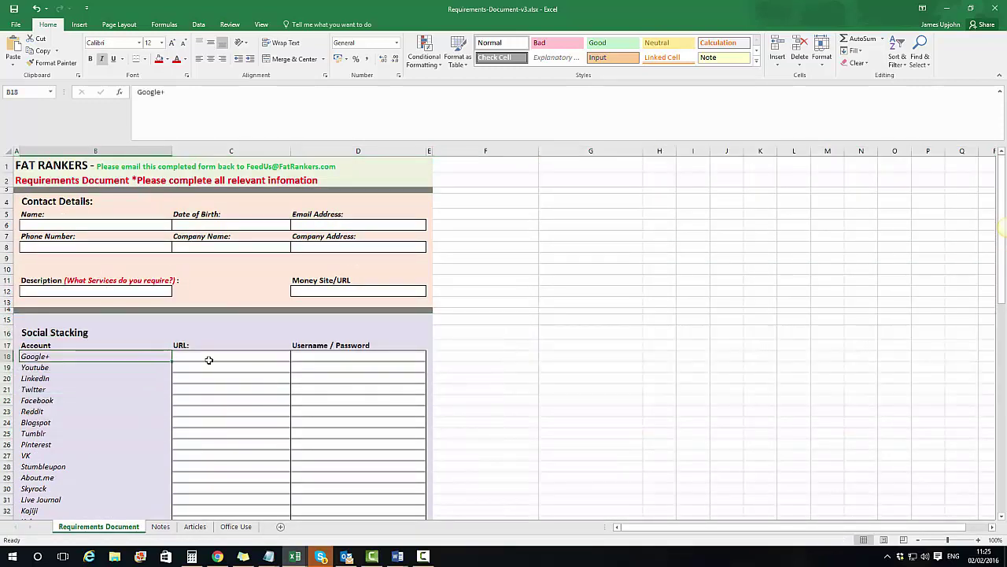
pyautogui.moveTo(209, 359); pyautogui.dragTo(201, 405)
pyautogui.moveTo(333, 353); pyautogui.dragTo(319, 425)
pyautogui.scroll(-2, 316, 372)
pyautogui.scroll(-6, 316, 371)
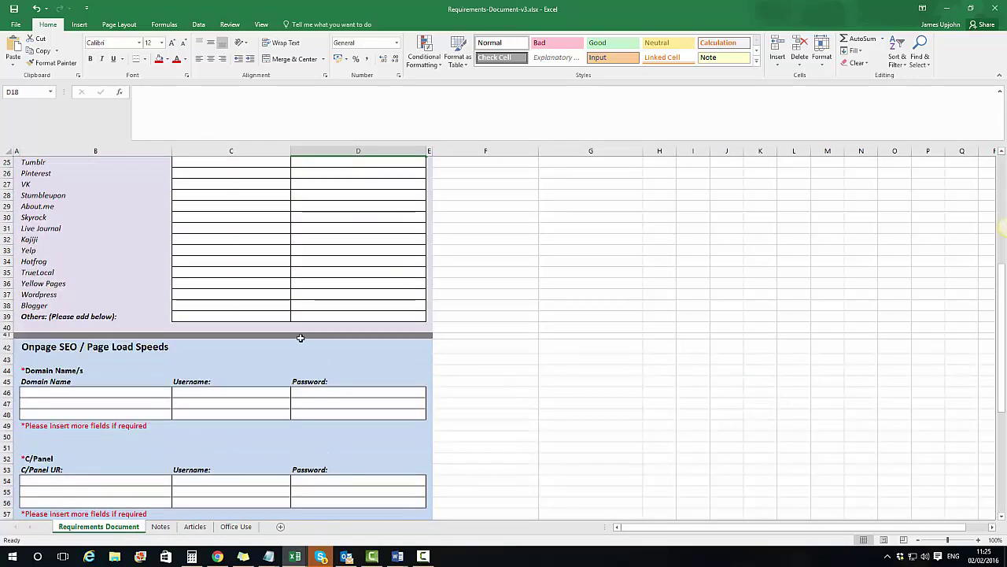
pyautogui.scroll(-2, 301, 337)
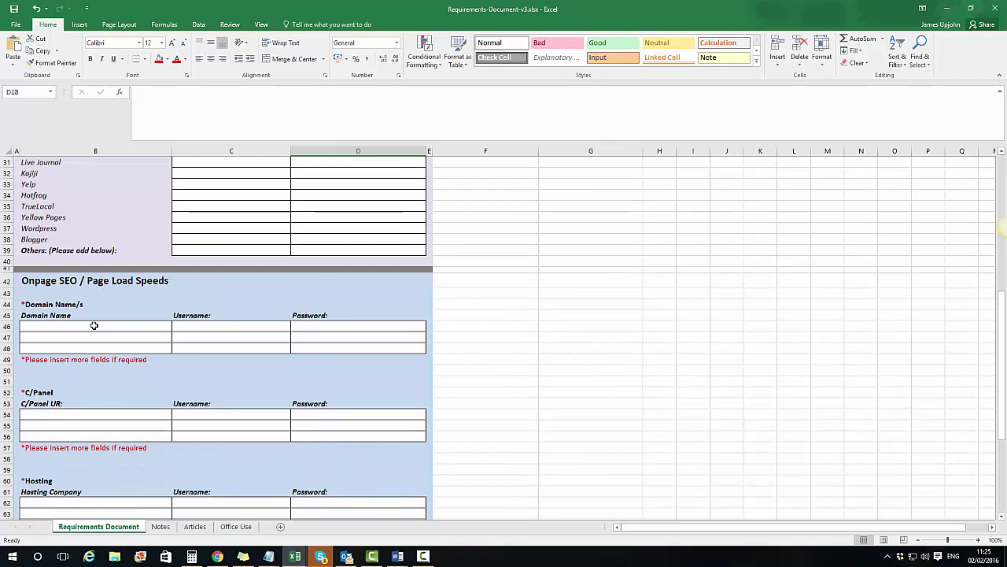
pyautogui.click(158, 325)
pyautogui.moveTo(221, 334); pyautogui.dragTo(337, 329)
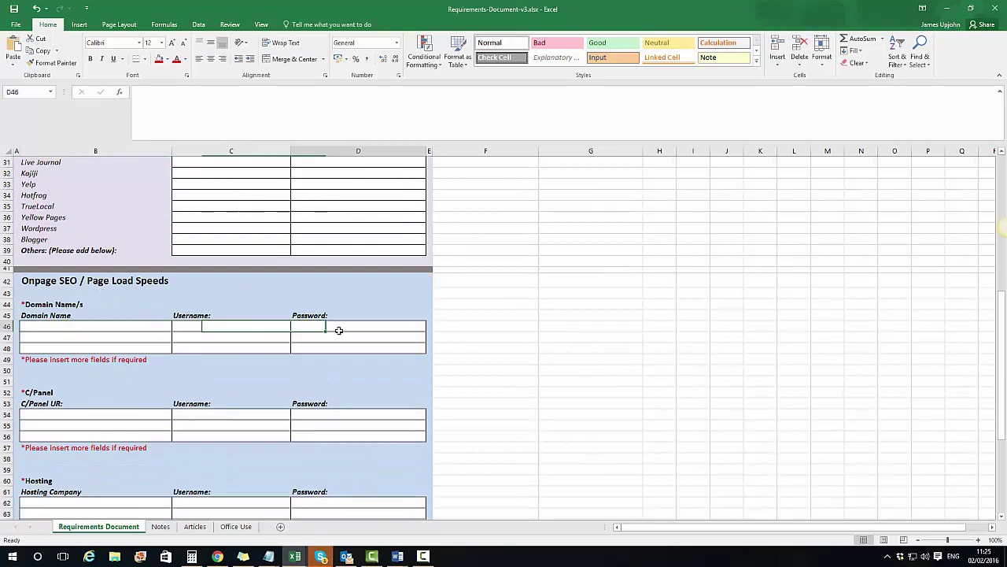
pyautogui.click(101, 417)
pyautogui.scroll(-2, 297, 416)
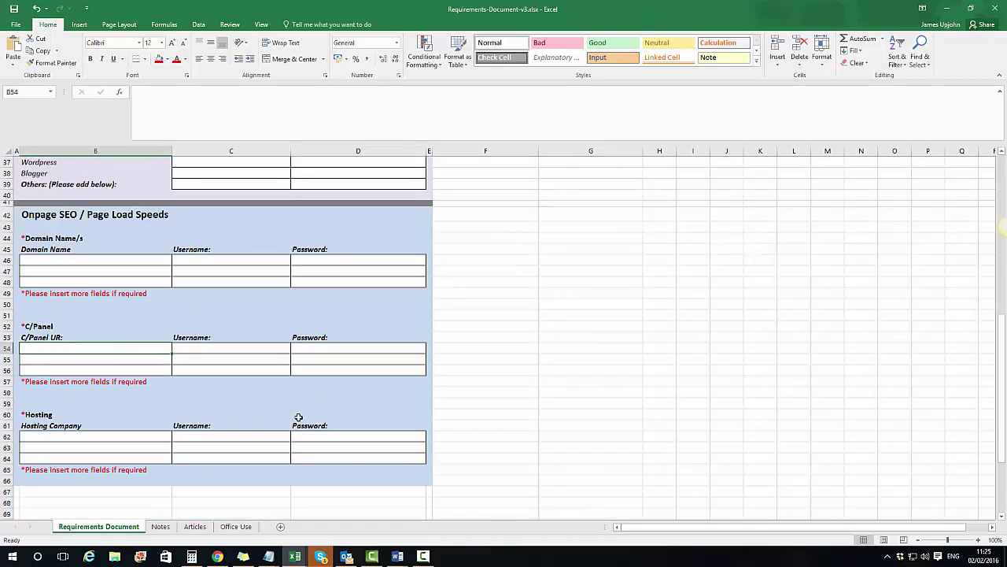
pyautogui.click(123, 446)
pyautogui.click(309, 445)
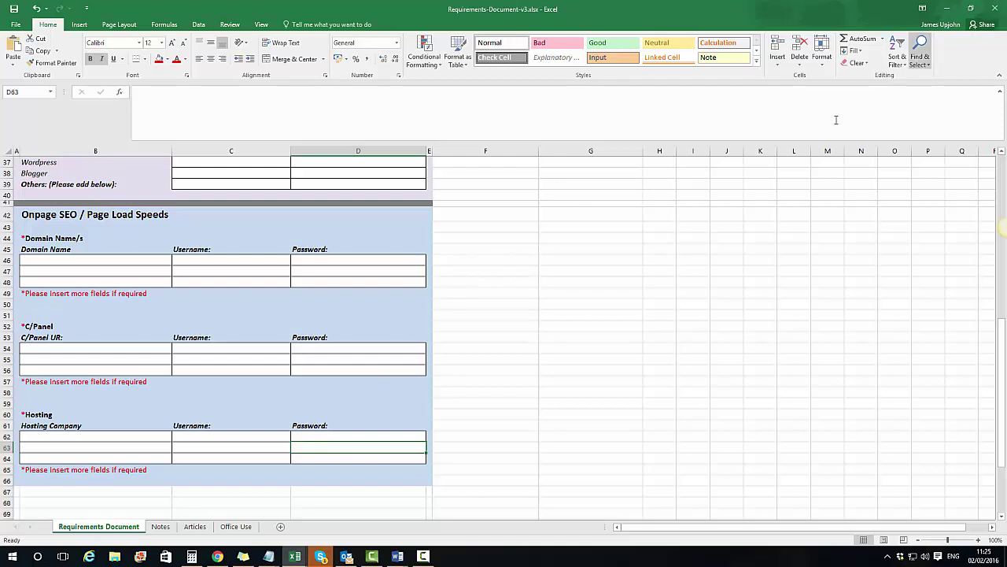
pyautogui.scroll(12, 407, 355)
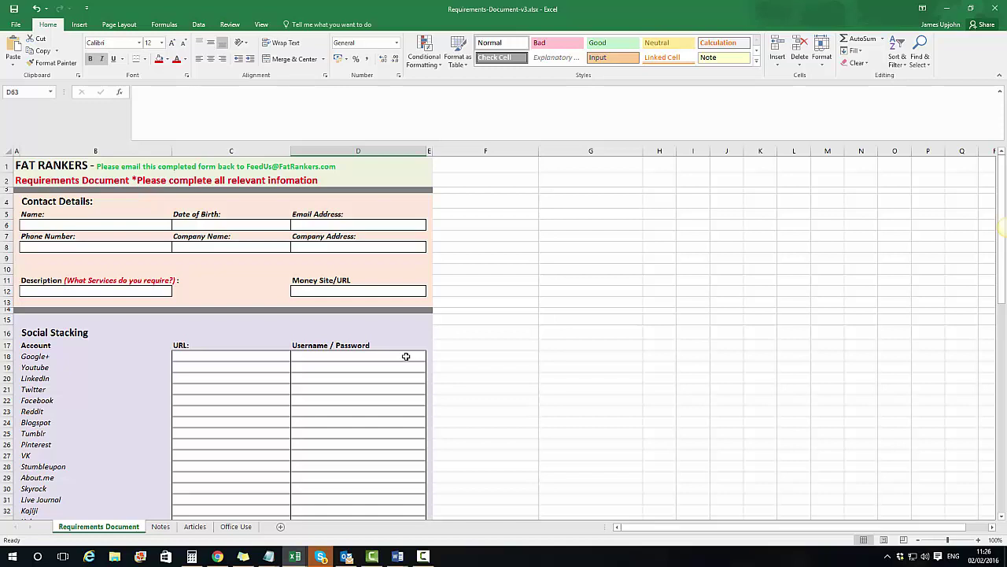
# Step: Close the Excel requirements workbook without saving, dismiss the Attach menu, and focus the Notes for client: comment box
pyautogui.click(995, 8)
pyautogui.click(503, 301)
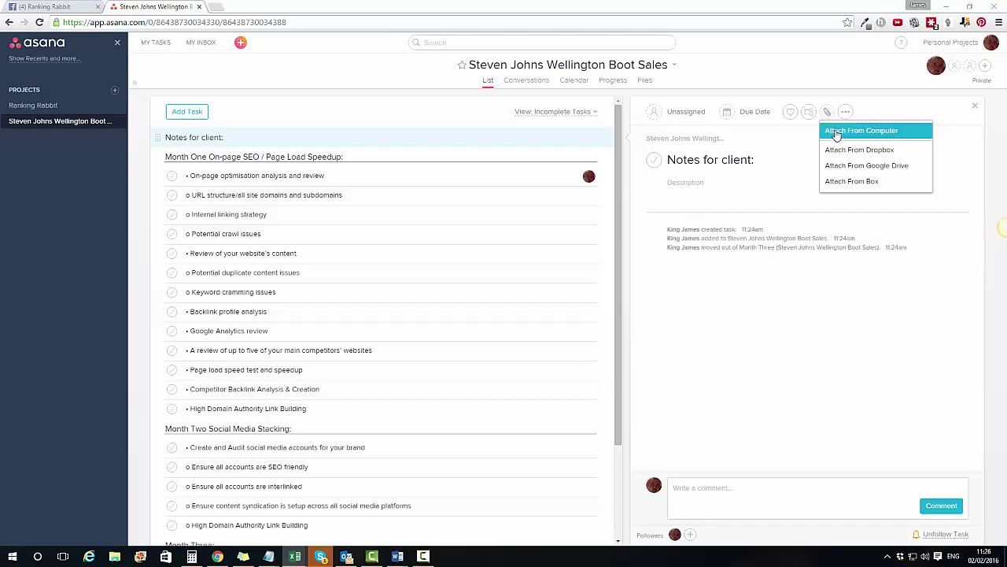
pyautogui.click(769, 343)
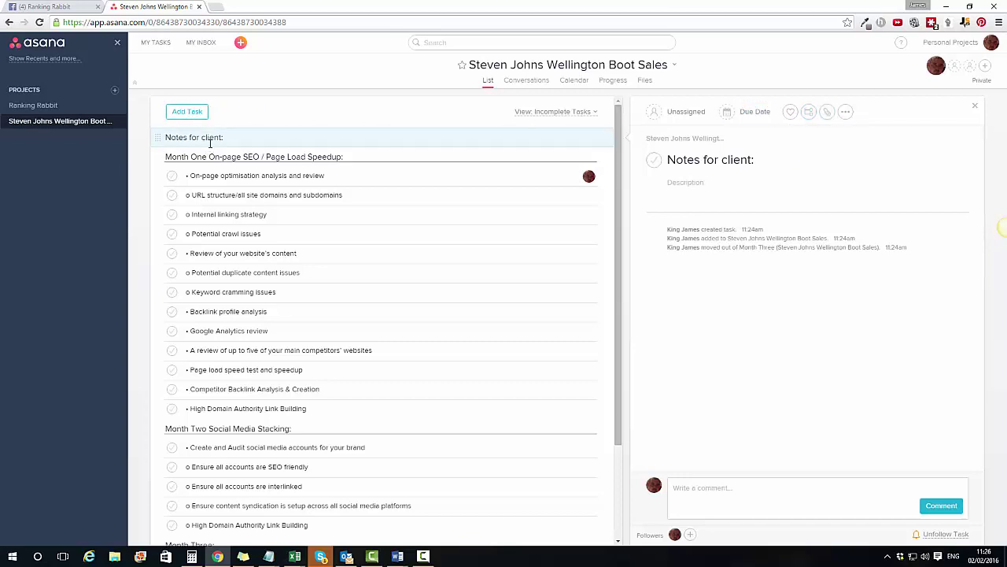
pyautogui.click(776, 490)
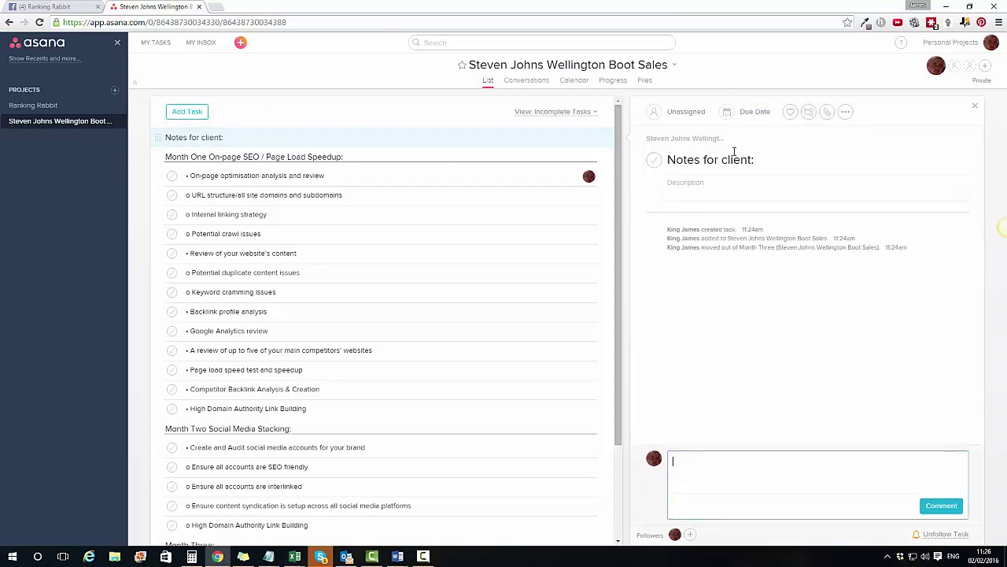